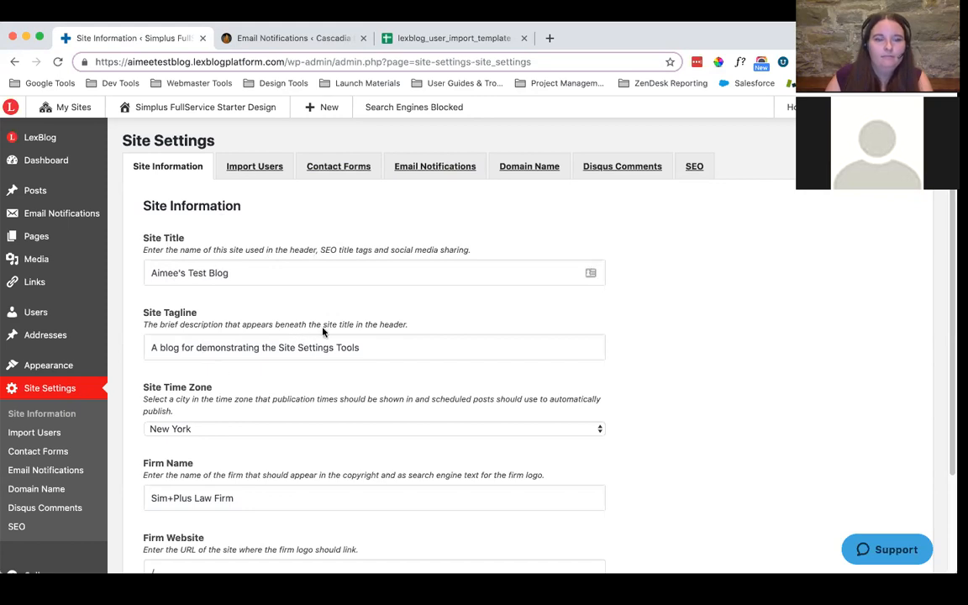
Set the site time zone to Los Angeles in the site information settings
scroll(384, 326, down, 2)
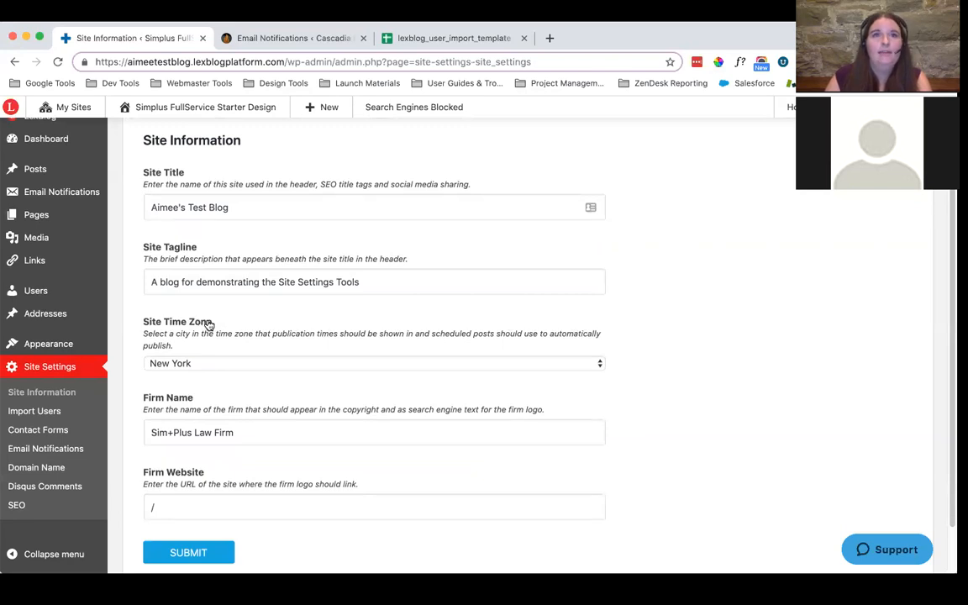
click(192, 365)
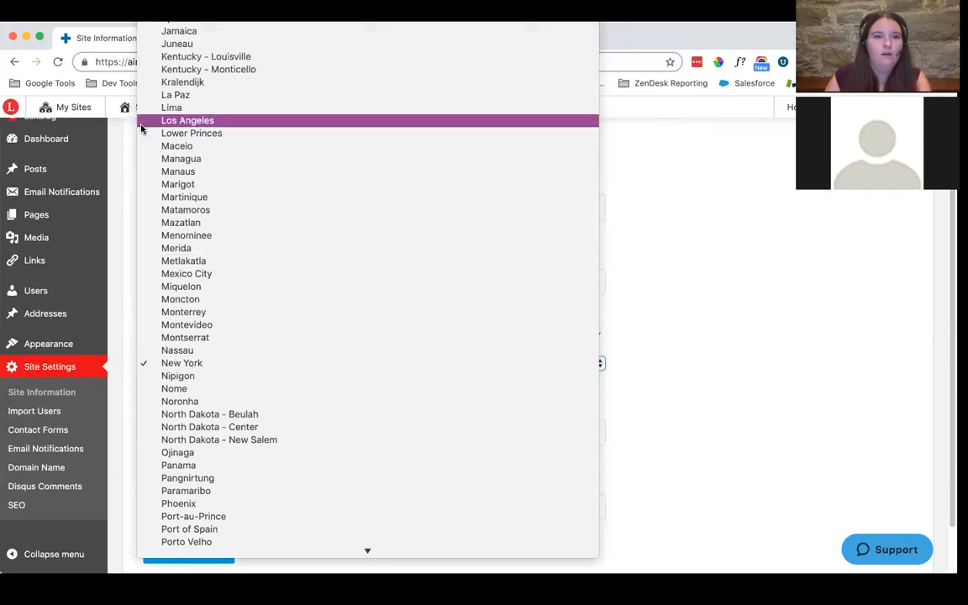
click(189, 123)
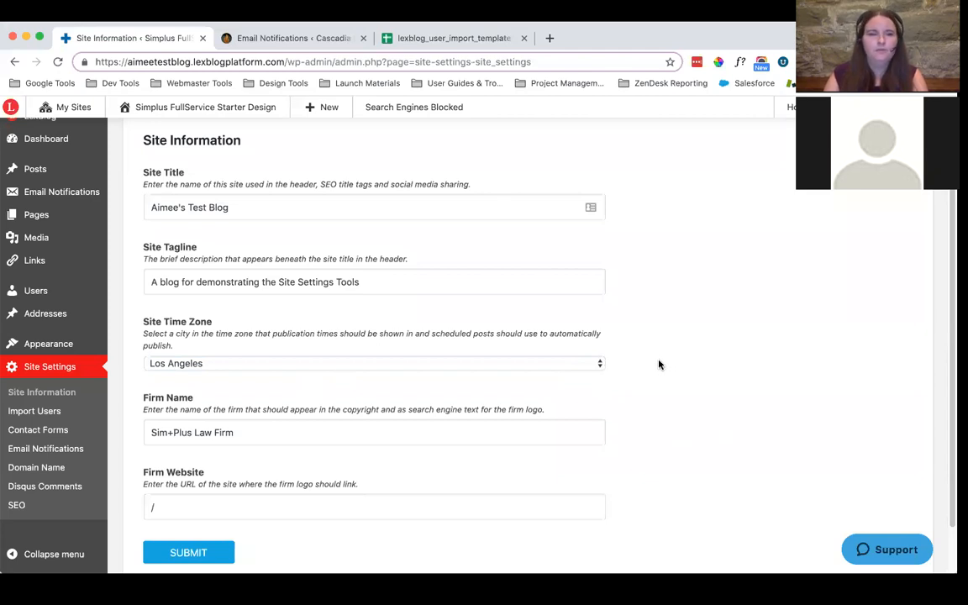
Replace the firm name with LexBlog in the site information settings
scroll(261, 394, down, 1)
click(249, 413)
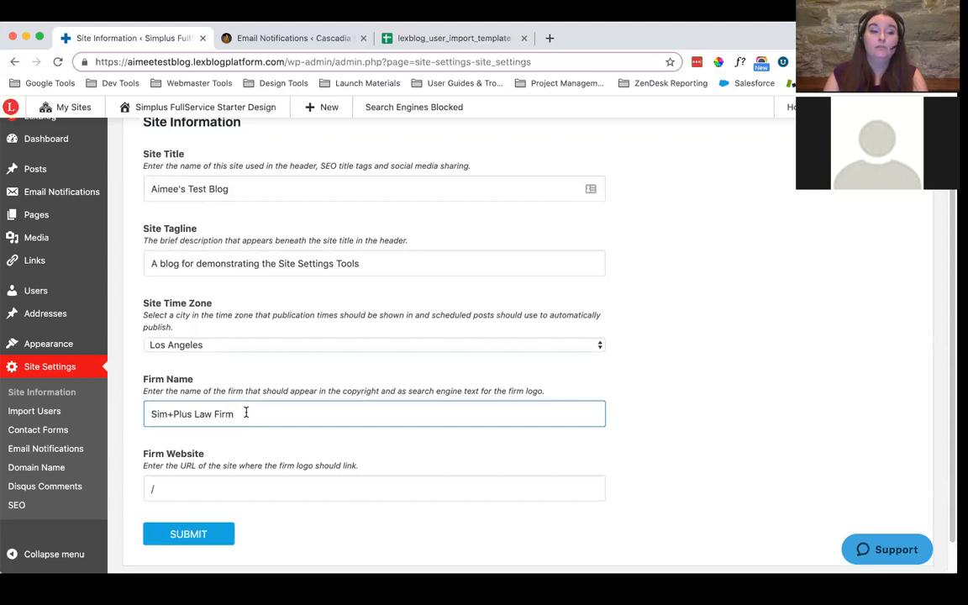
drag(247, 413, 150, 413)
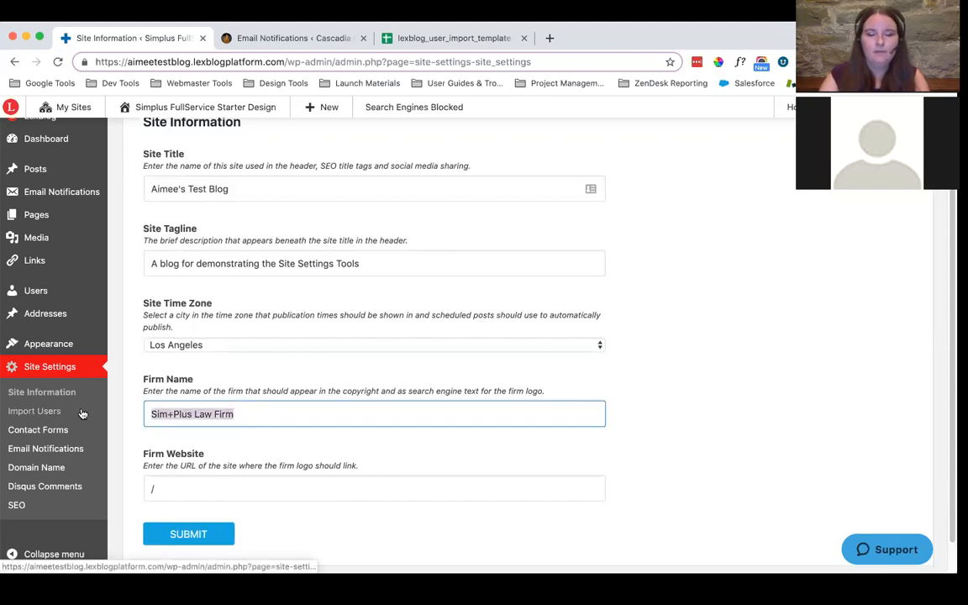
text(LexBo)
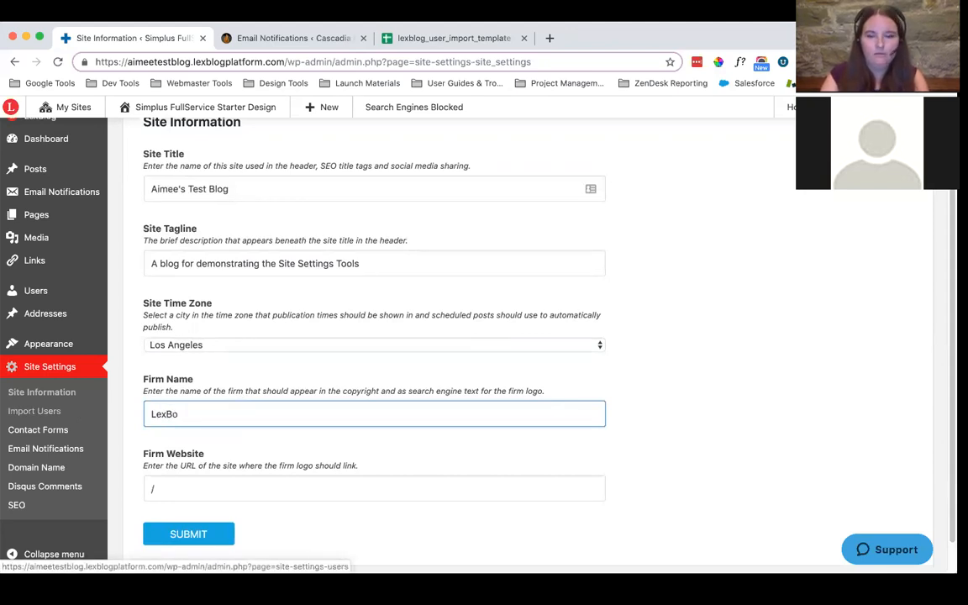
key(BackSpace)
text(log)
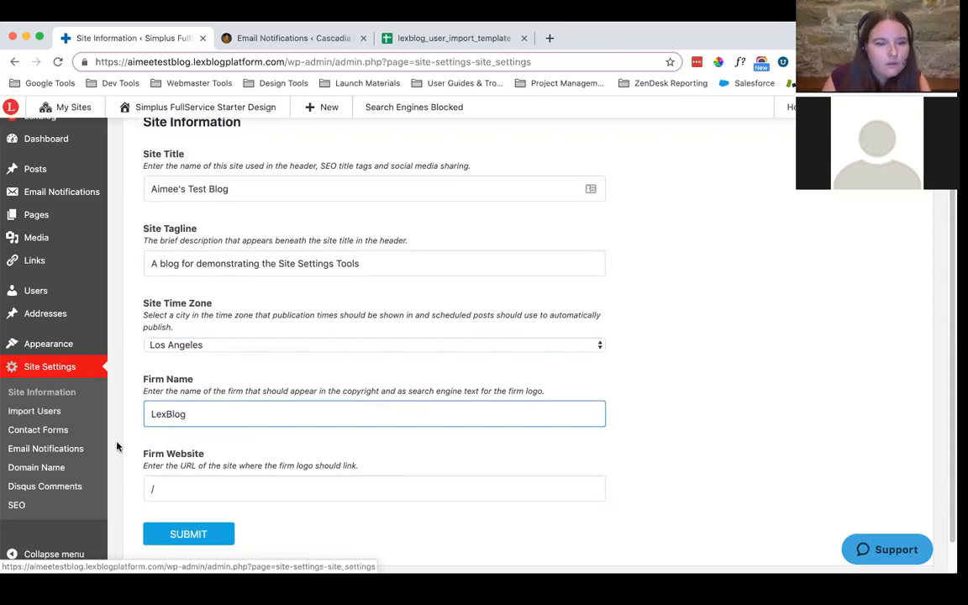
click(168, 486)
text(http)
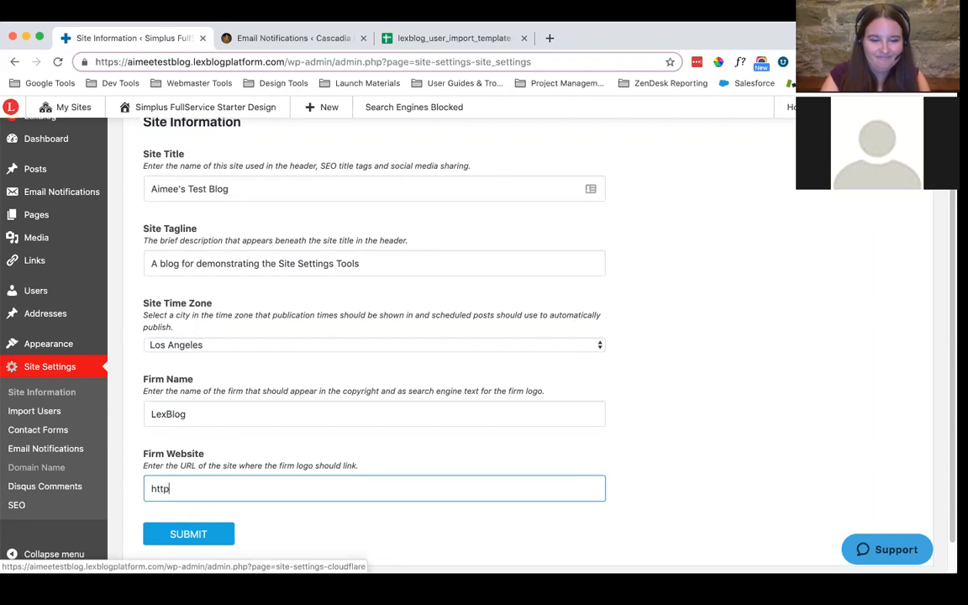
text(s://www.)
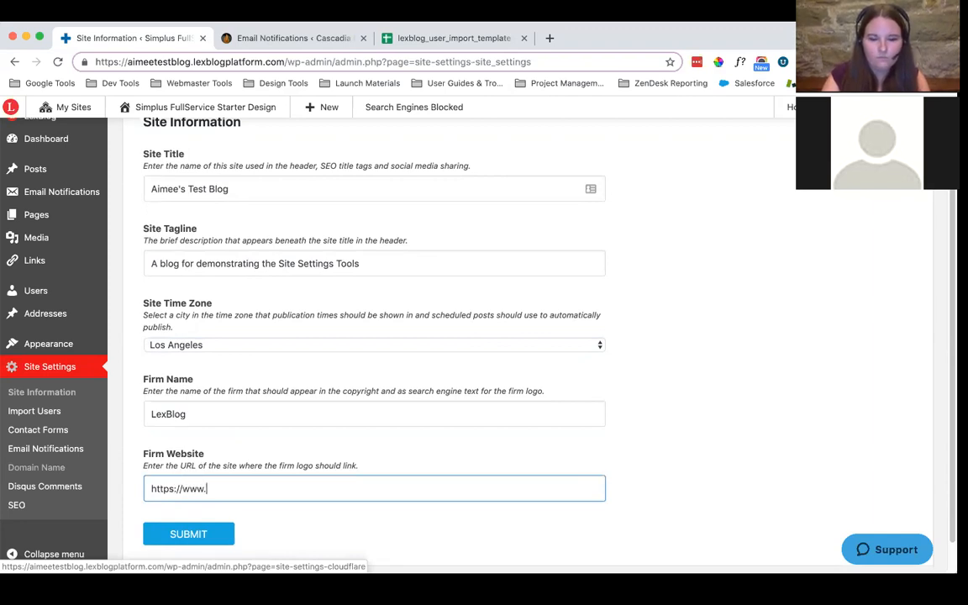
text(lexblog.co)
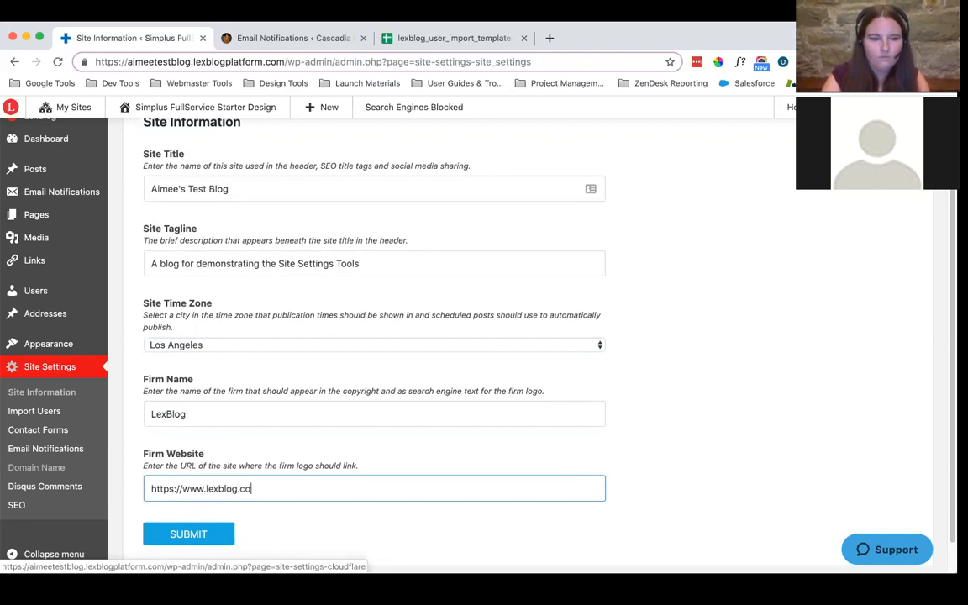
text(m/)
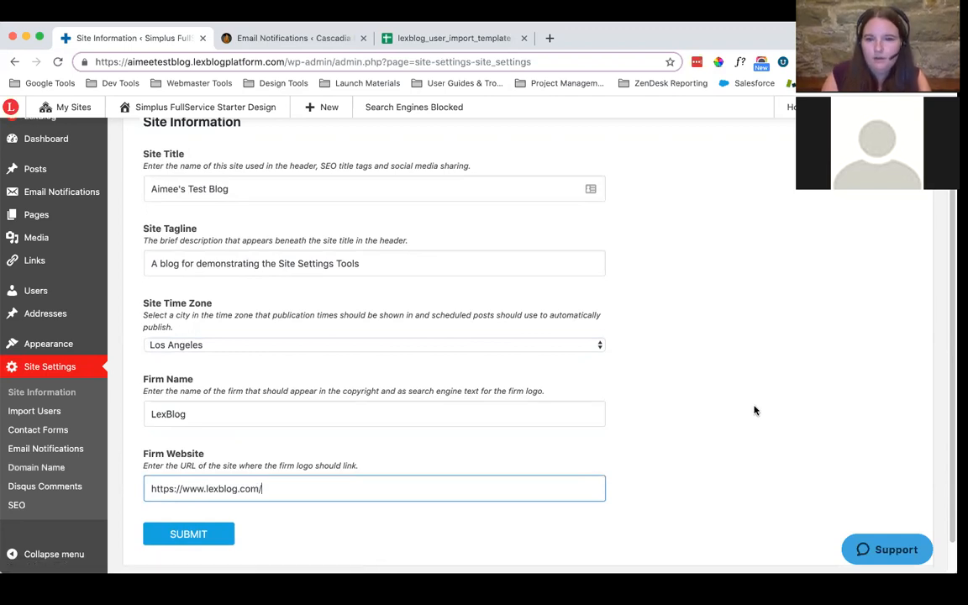
click(199, 542)
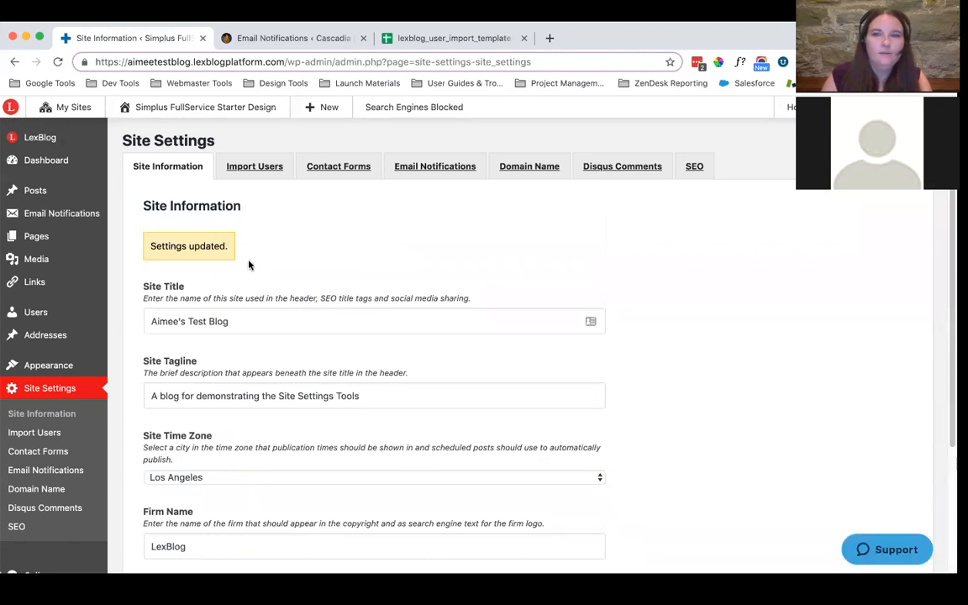
Open the Import Users settings and examine the user_login field requirements in the lexblog_user_import_template spreadsheet
click(286, 176)
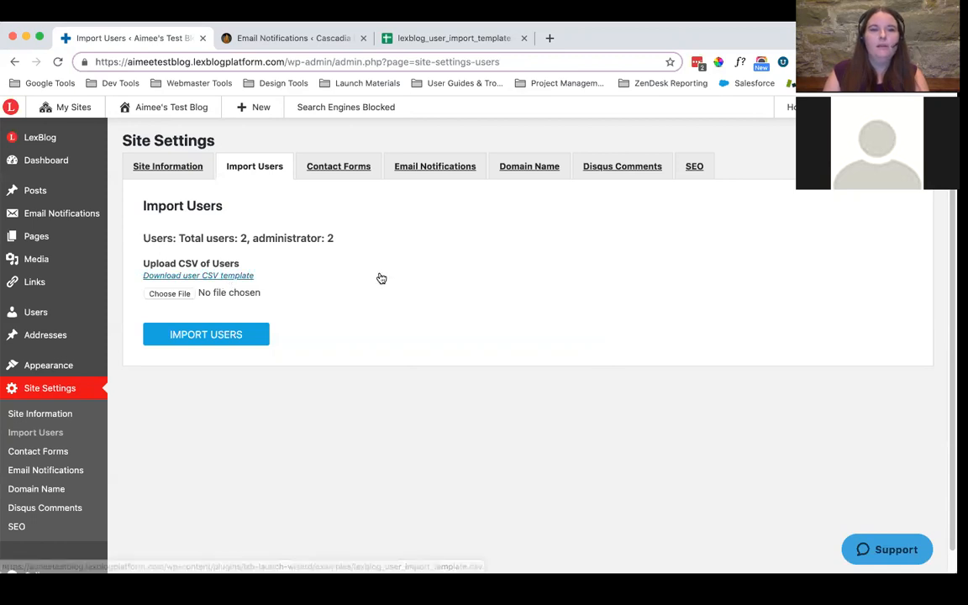
click(170, 293)
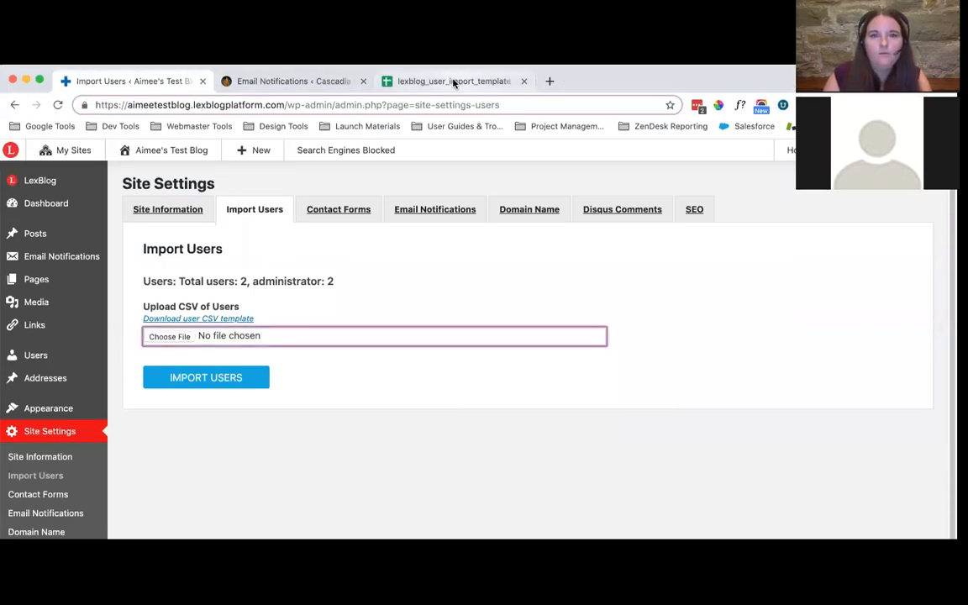
click(454, 38)
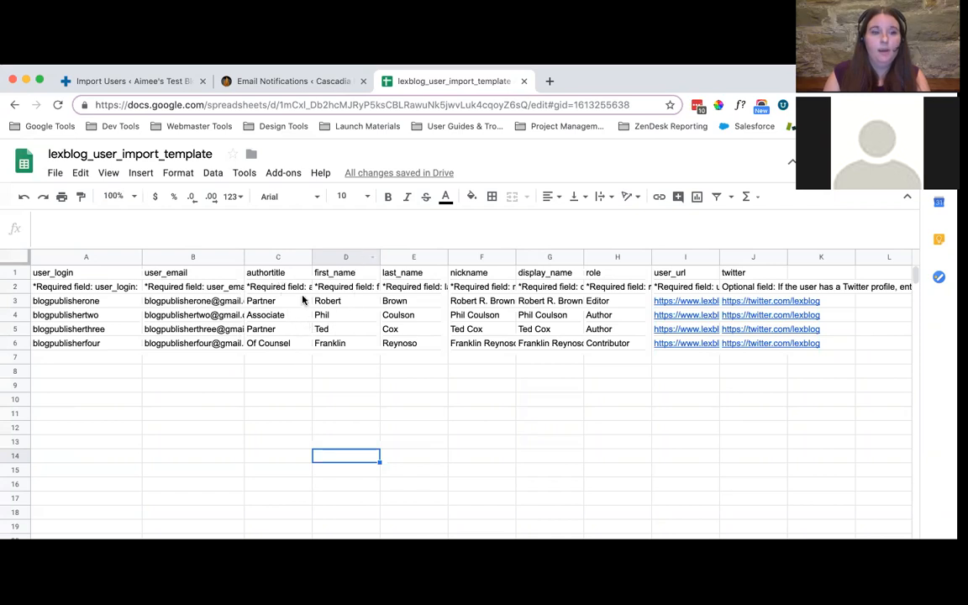
click(99, 287)
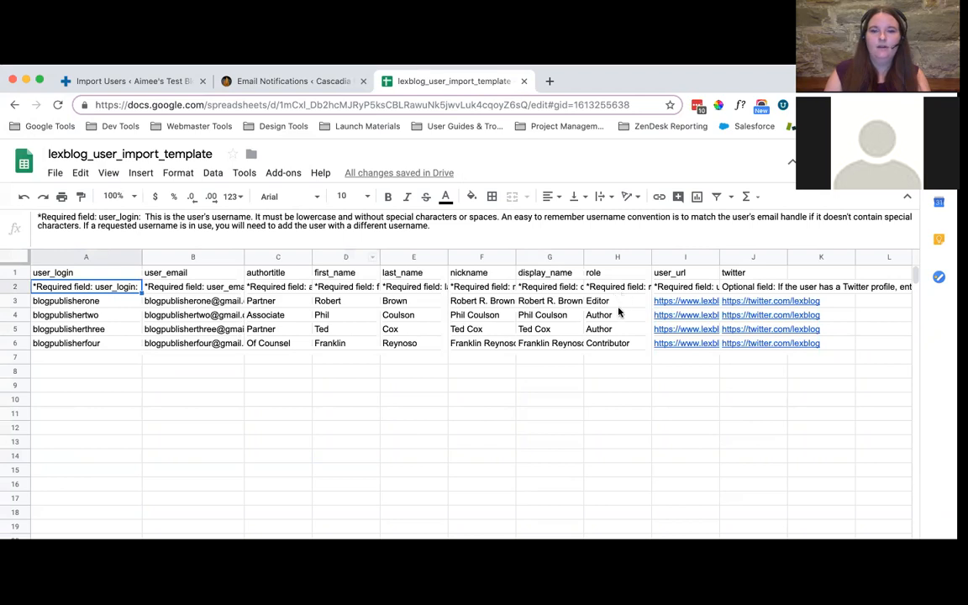
Download the current sheet of lexblog_user_import_template as comma-separated values (.csv)
click(53, 173)
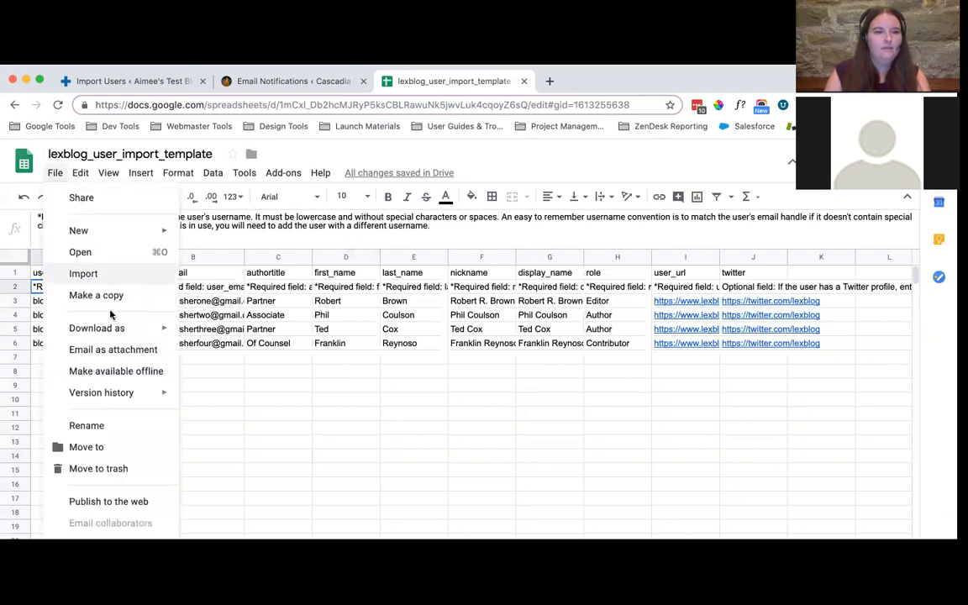
mouse_move(114, 330)
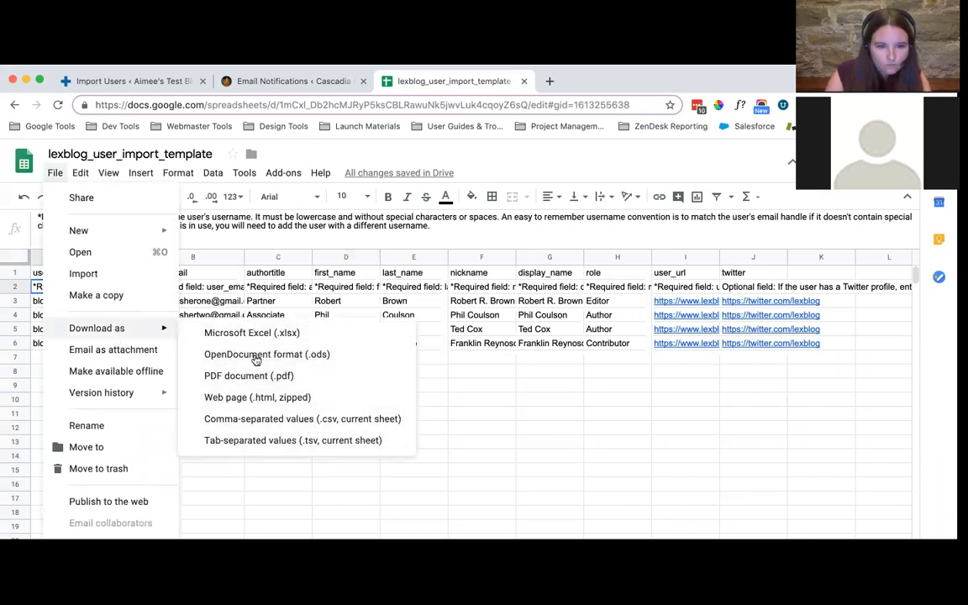
click(259, 421)
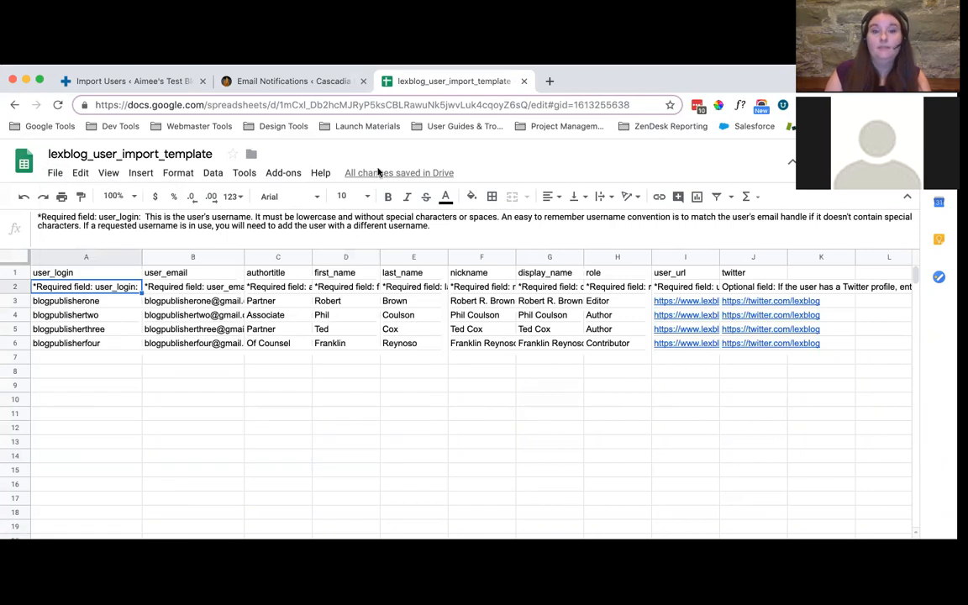
Return to the Import Users settings and import the users from the downloaded lexblog_user_import_template CSV file
click(39, 79)
click(152, 38)
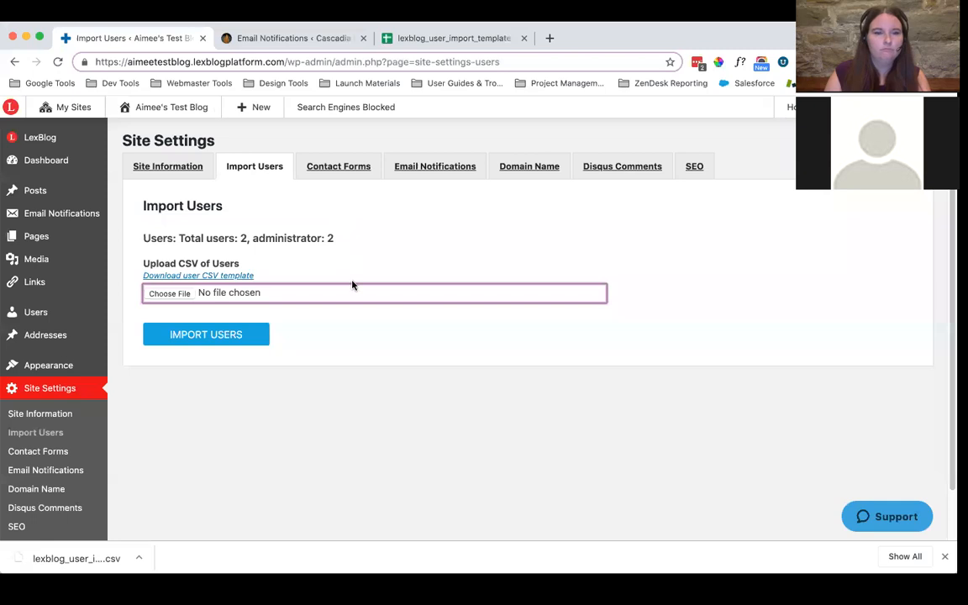
click(356, 339)
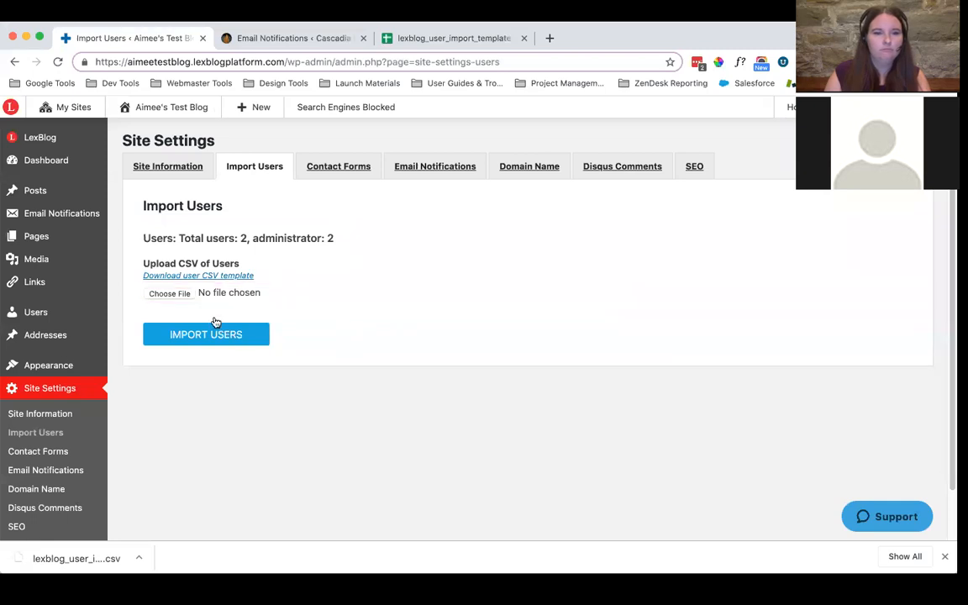
click(178, 295)
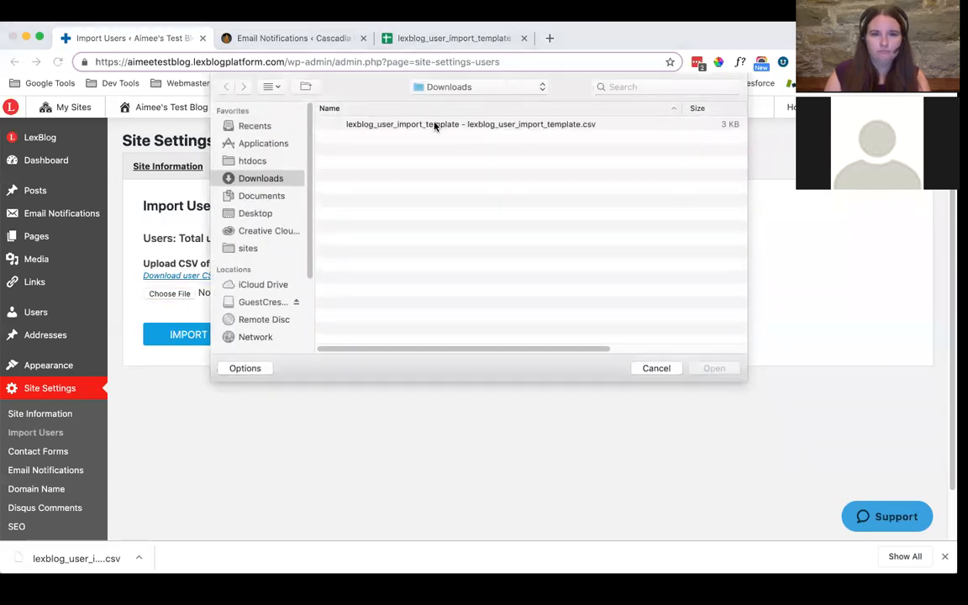
click(434, 126)
click(714, 368)
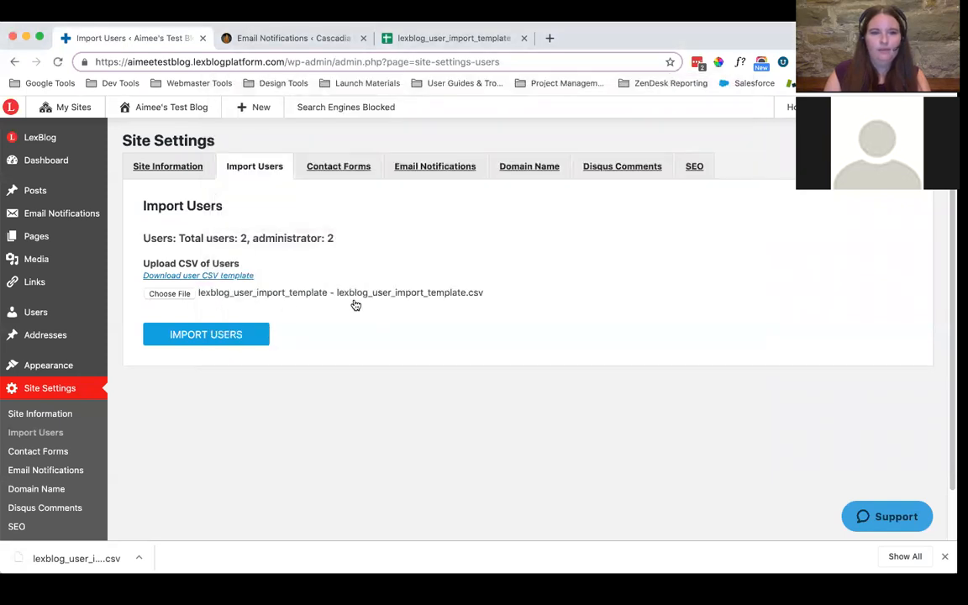
click(226, 337)
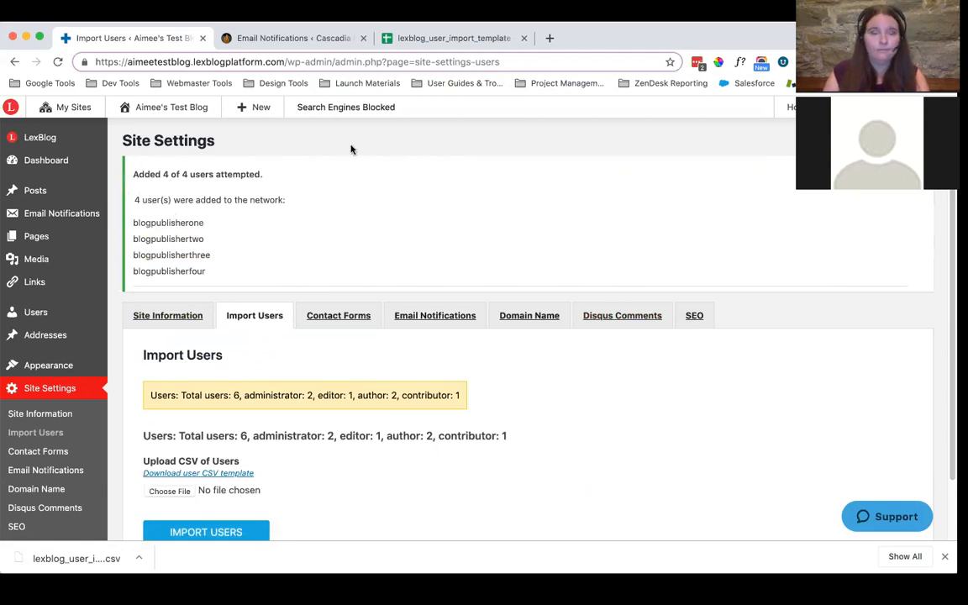
Open the Contact Forms settings and save the general Contact Form with its existing submission recipients
scroll(387, 304, down, 1)
click(378, 318)
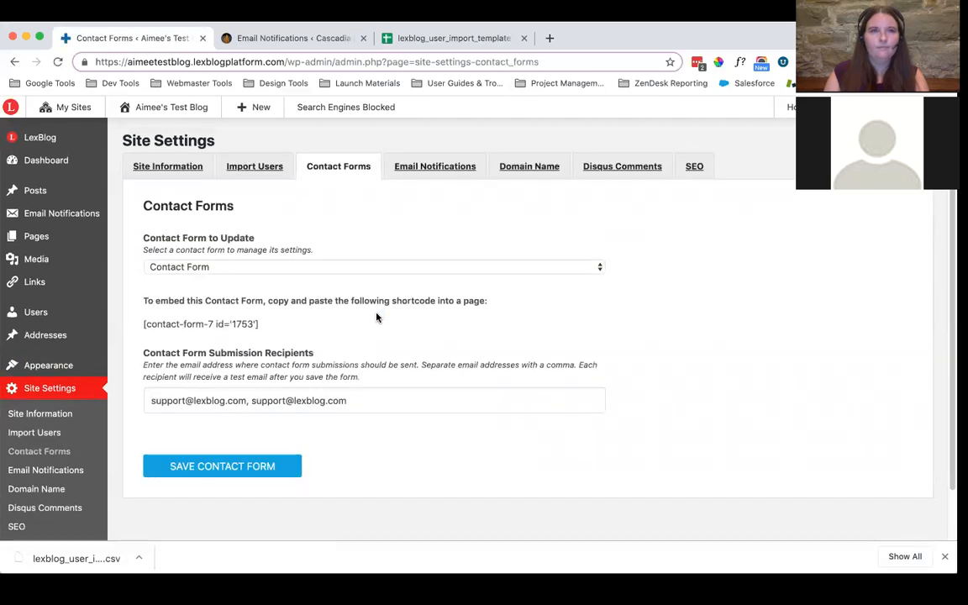
scroll(409, 270, down, 1)
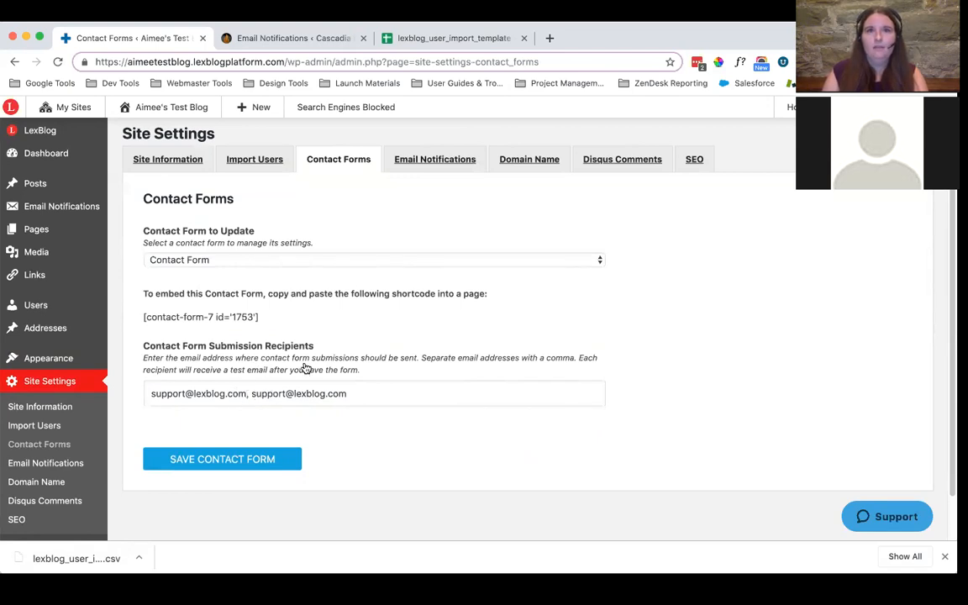
click(205, 468)
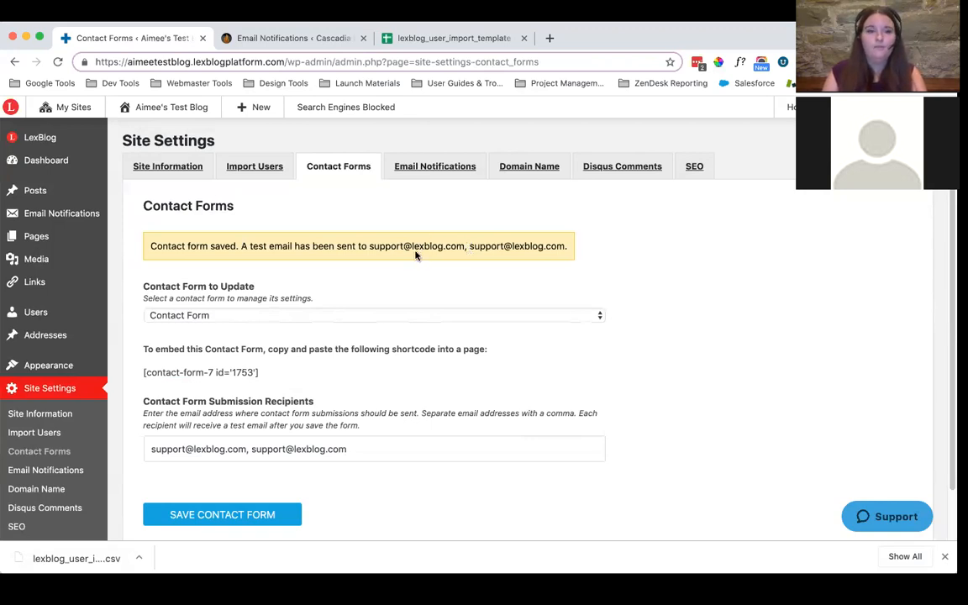
Switch the contact form to update to Attorney Contact Form and examine its embed shortcode
click(256, 316)
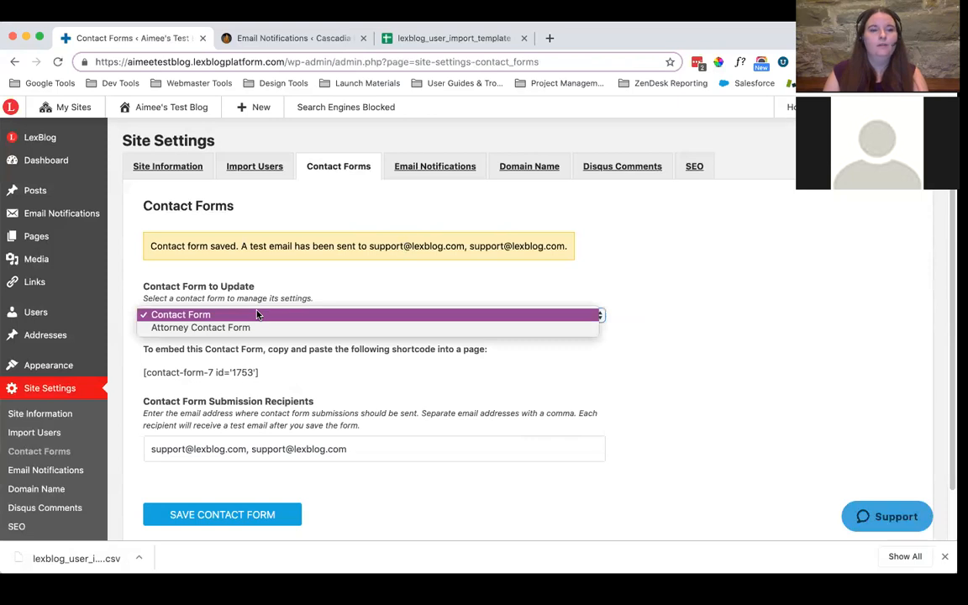
click(205, 328)
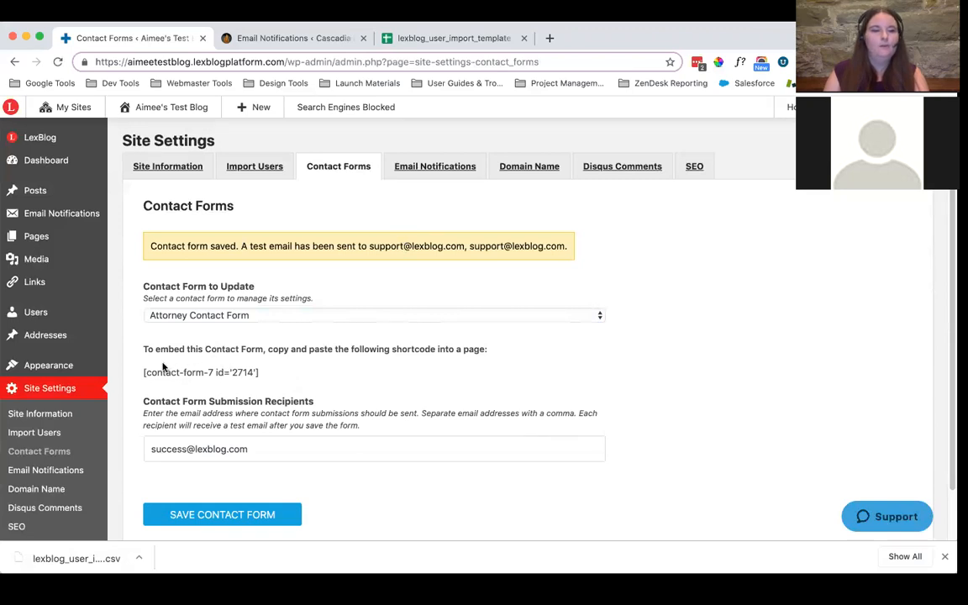
drag(265, 376, 141, 379)
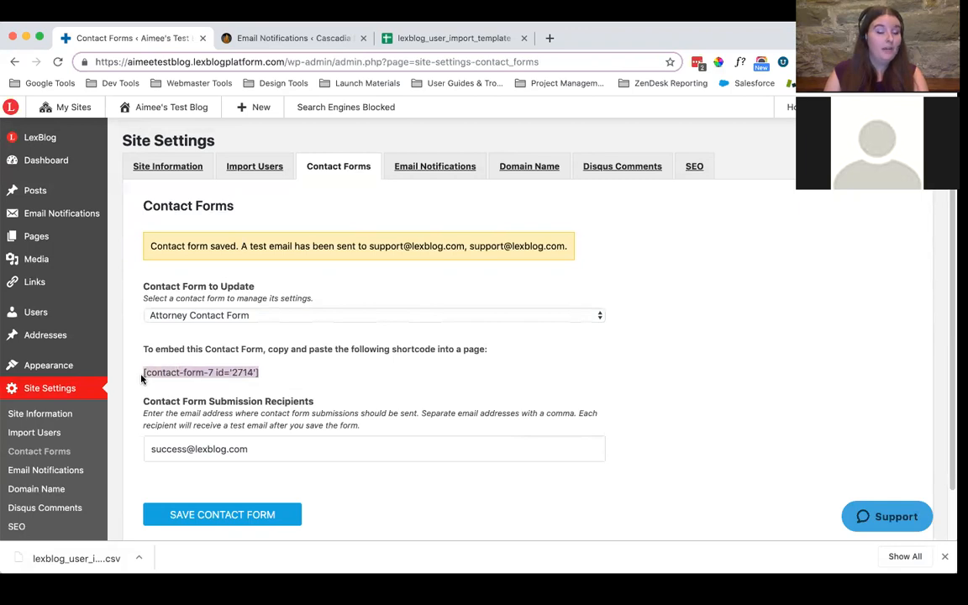
click(300, 376)
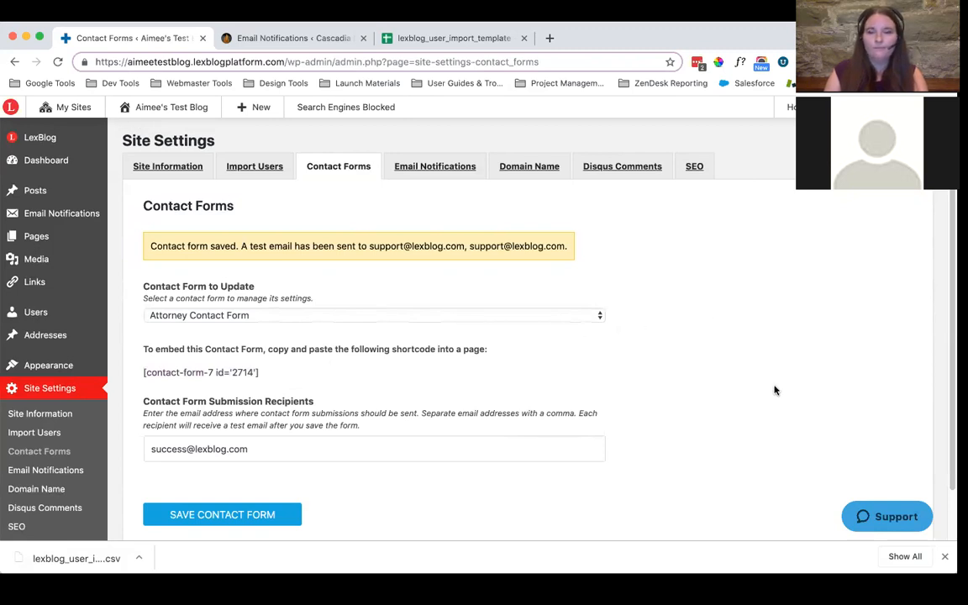
Open the Email Notifications site settings and set the subscriber list's firm name to LexBlog
click(434, 181)
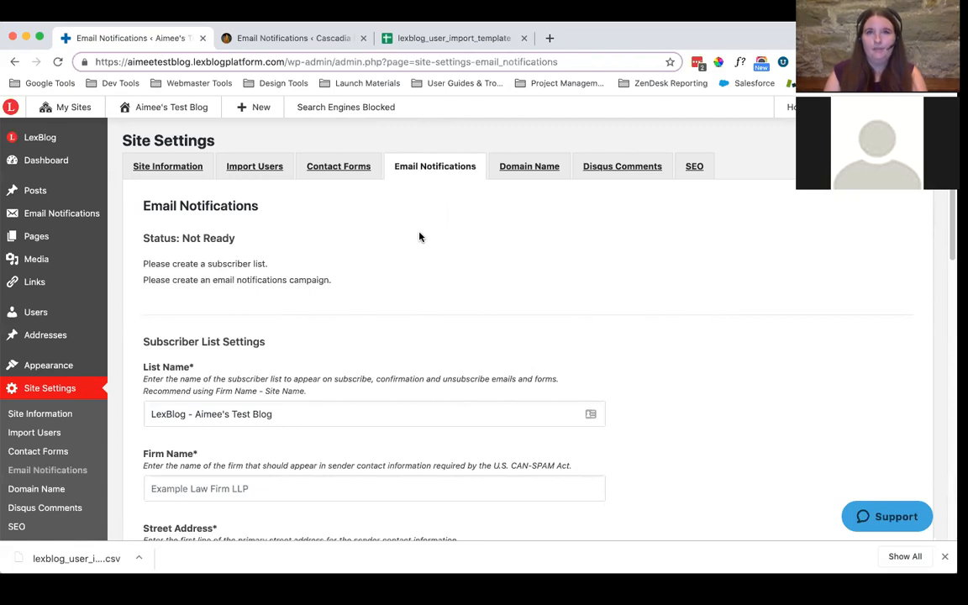
scroll(374, 319, down, 2)
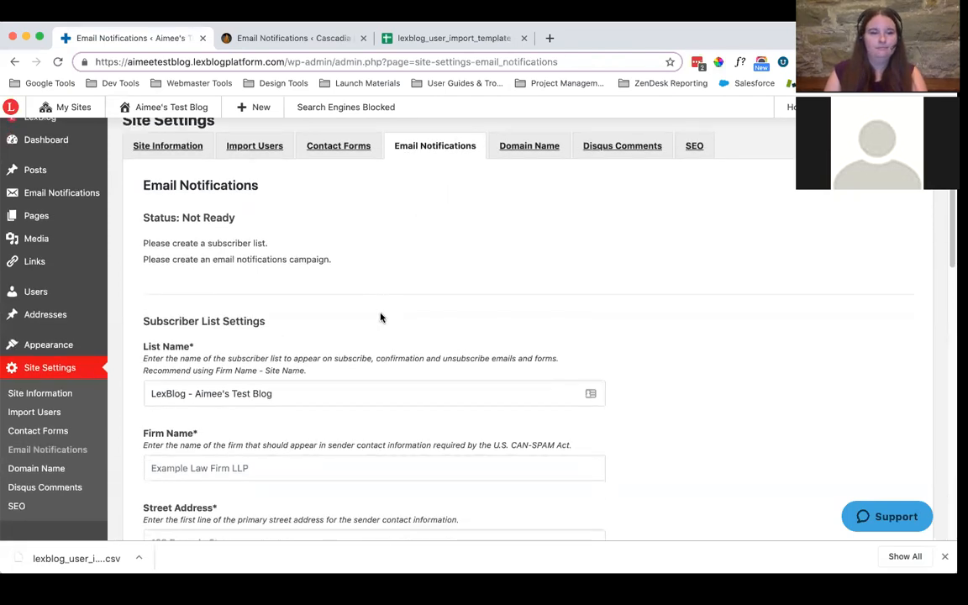
scroll(380, 316, down, 3)
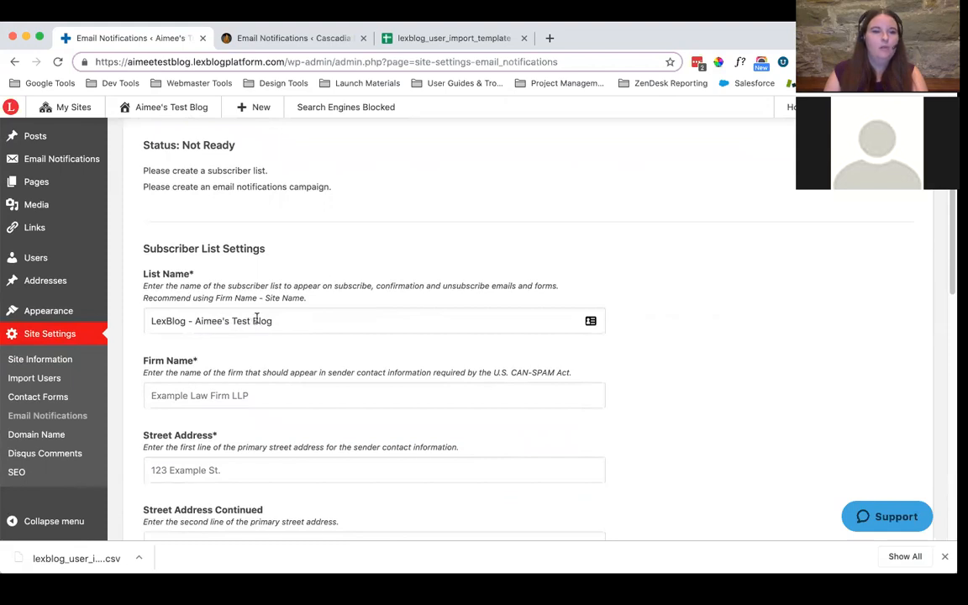
click(200, 394)
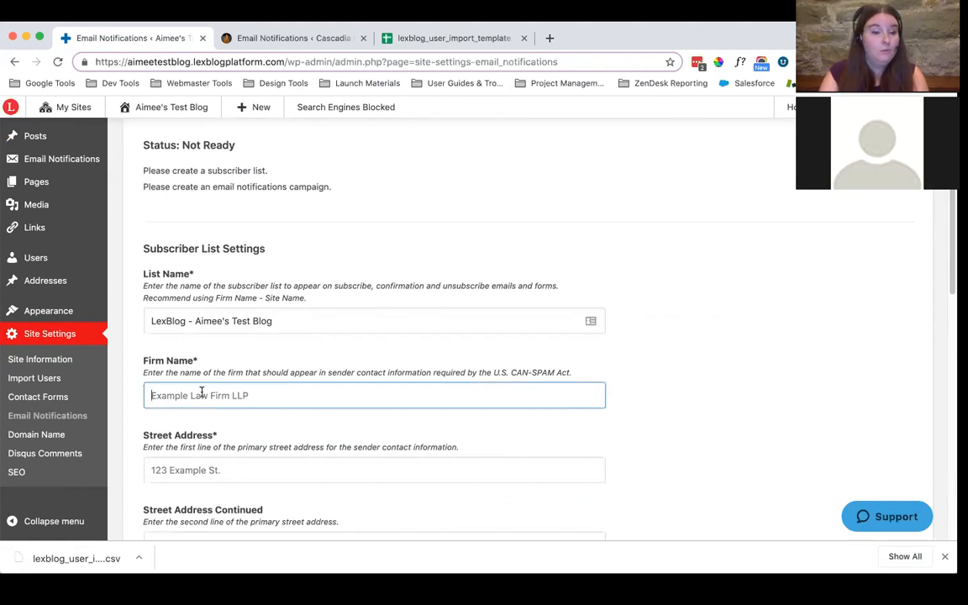
text(Le)
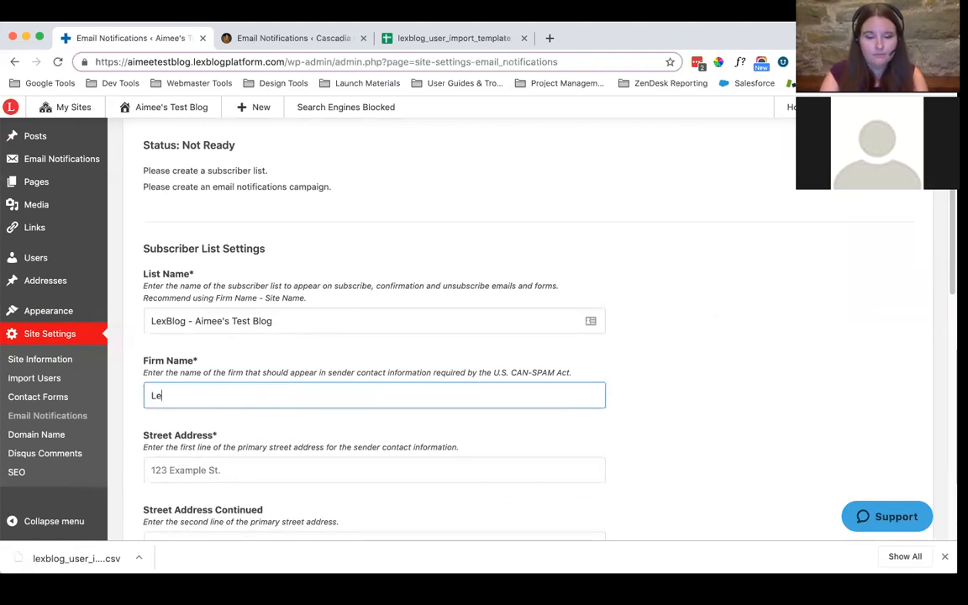
text(xBlog)
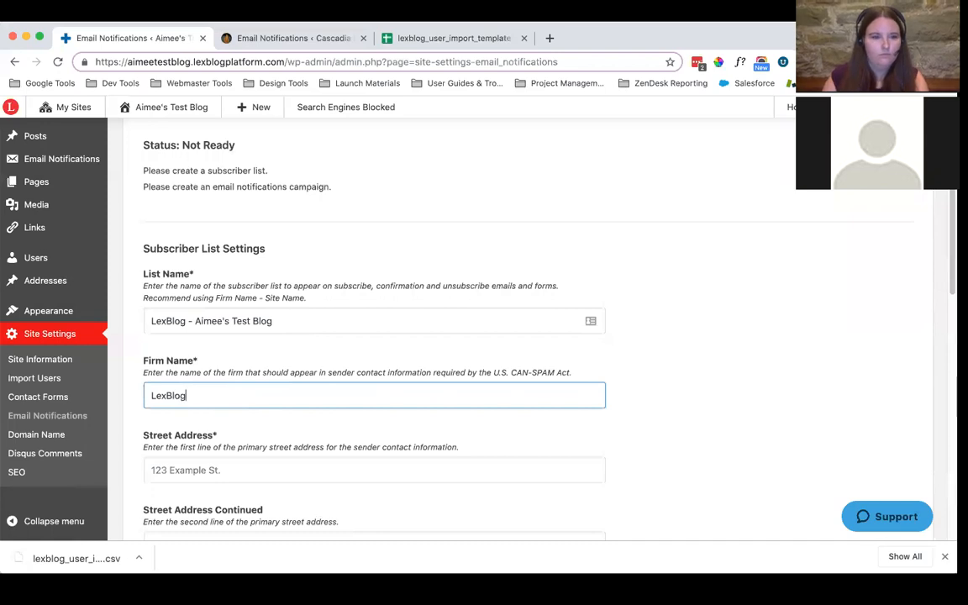
Enter the firm's street address in the subscriber list settings and leave the second address line empty
scroll(286, 383, down, 3)
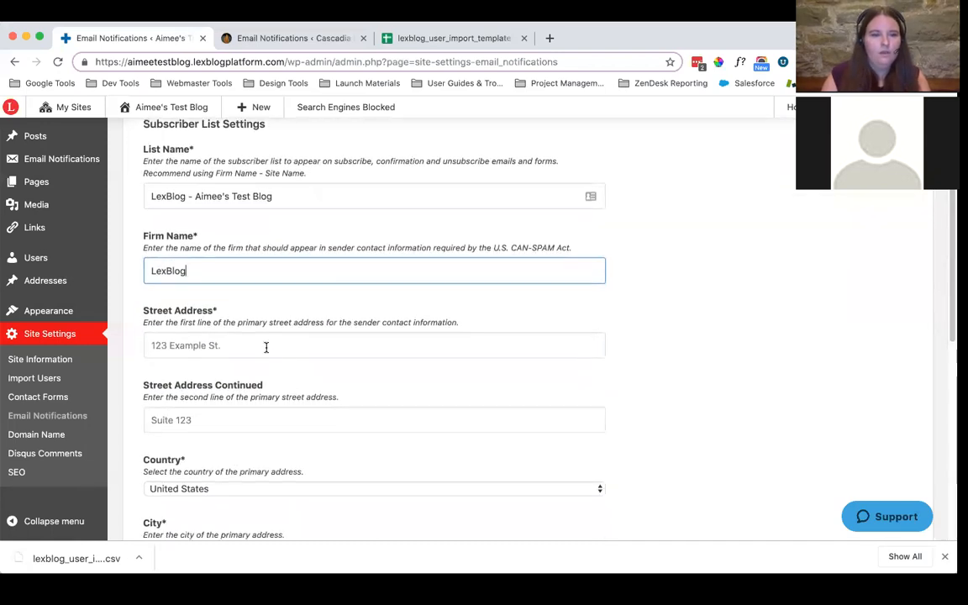
click(263, 345)
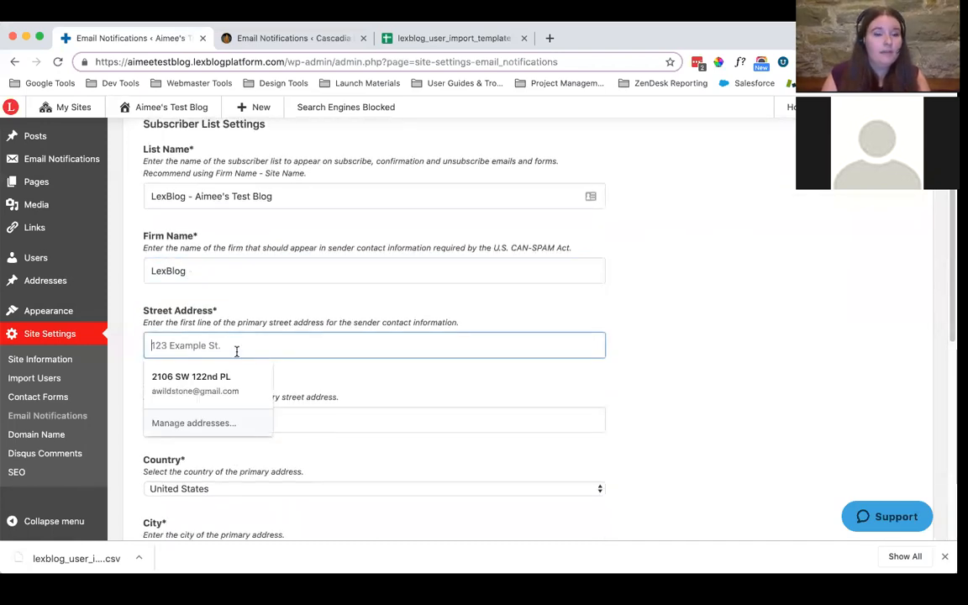
click(223, 284)
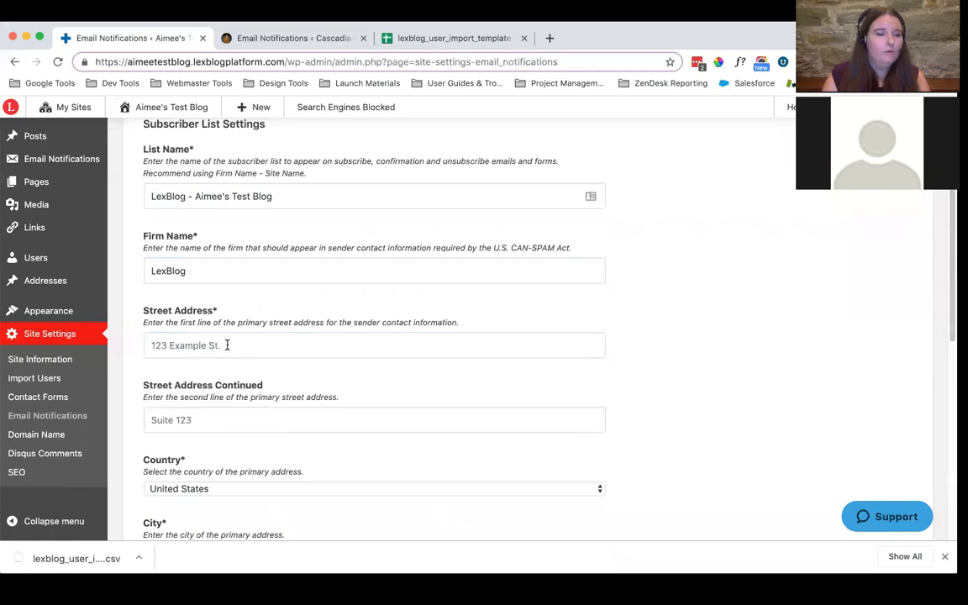
click(228, 344)
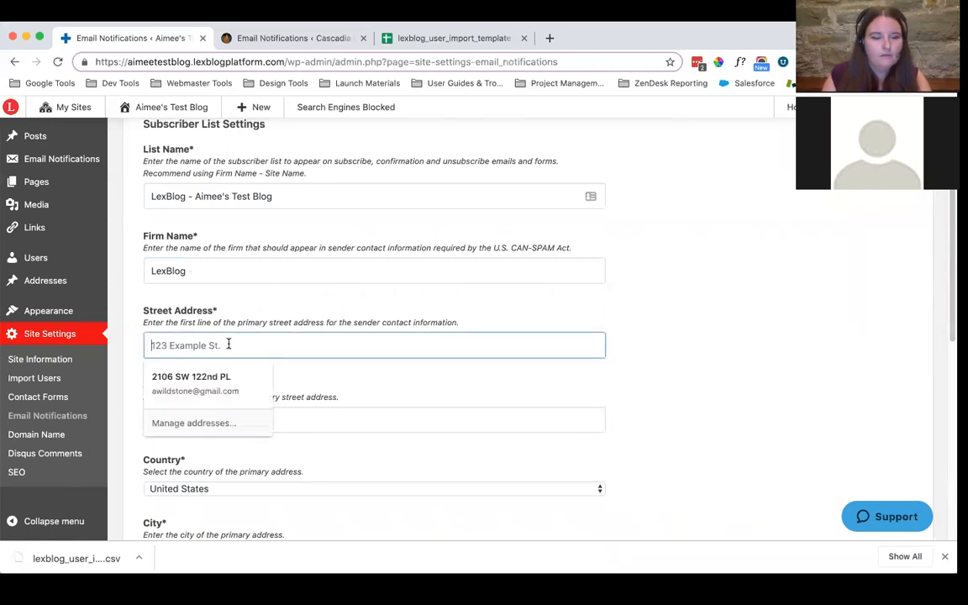
text(107 Spring St)
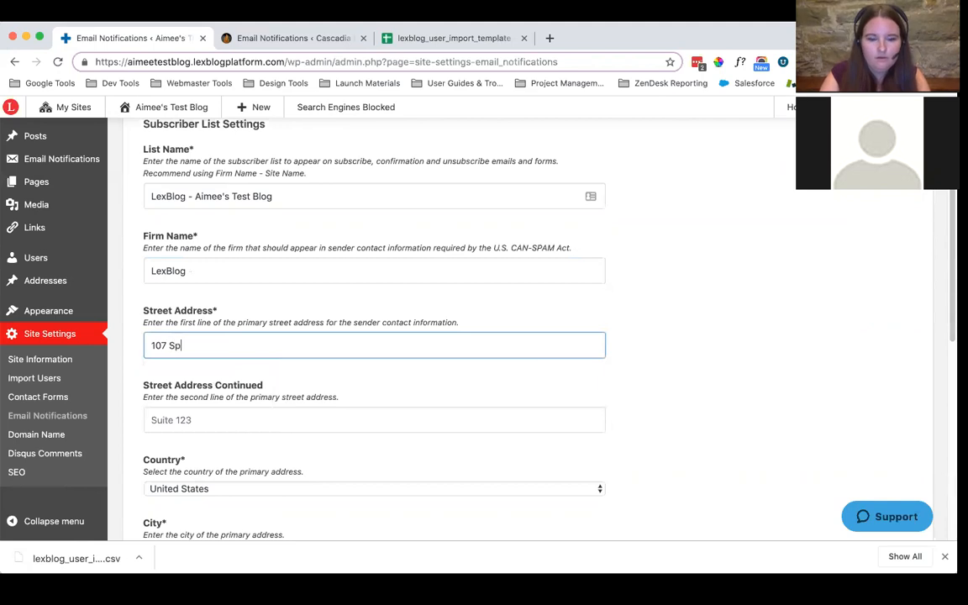
click(257, 417)
scroll(809, 407, down, 2)
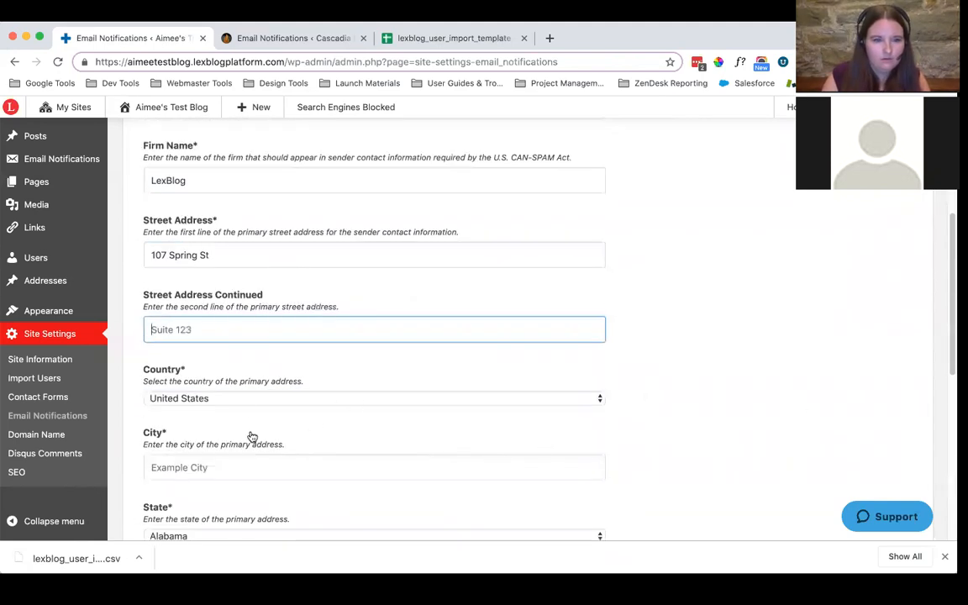
Complete the subscriber list's primary address with the firm's city, state and postal code
click(195, 465)
text(Seattle)
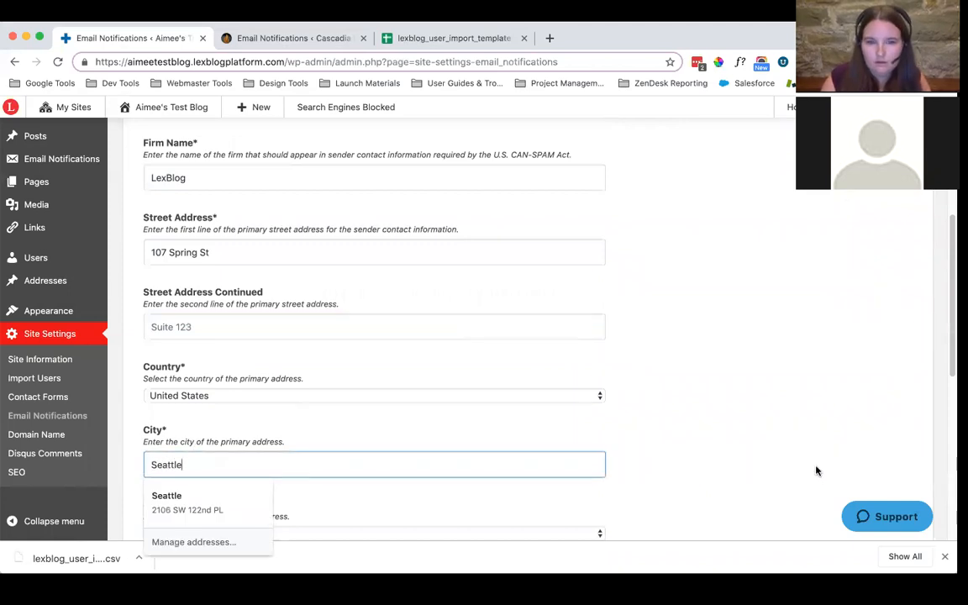
scroll(309, 417, down, 2)
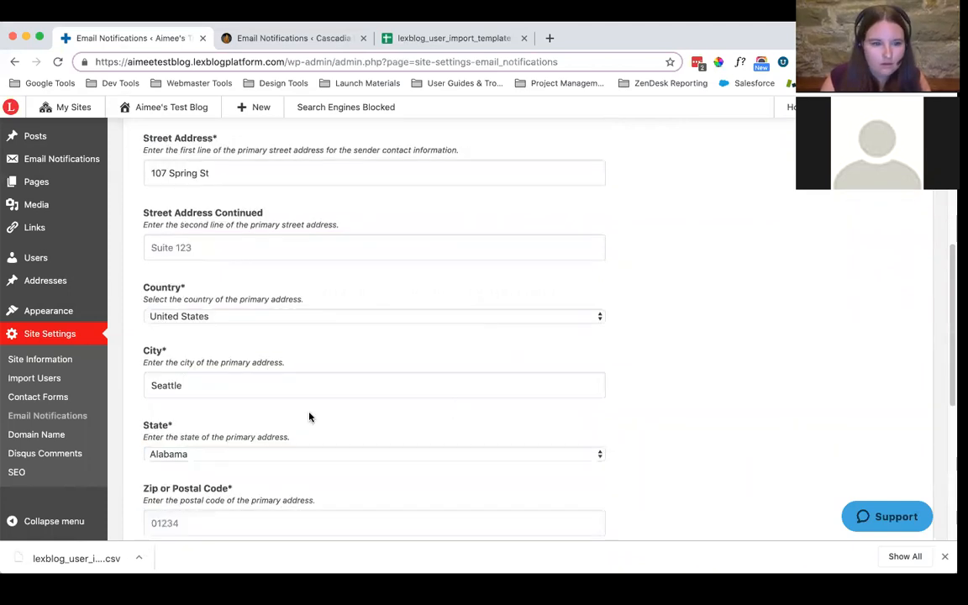
click(173, 453)
scroll(201, 491, down, 10)
click(190, 529)
scroll(476, 456, down, 3)
click(179, 404)
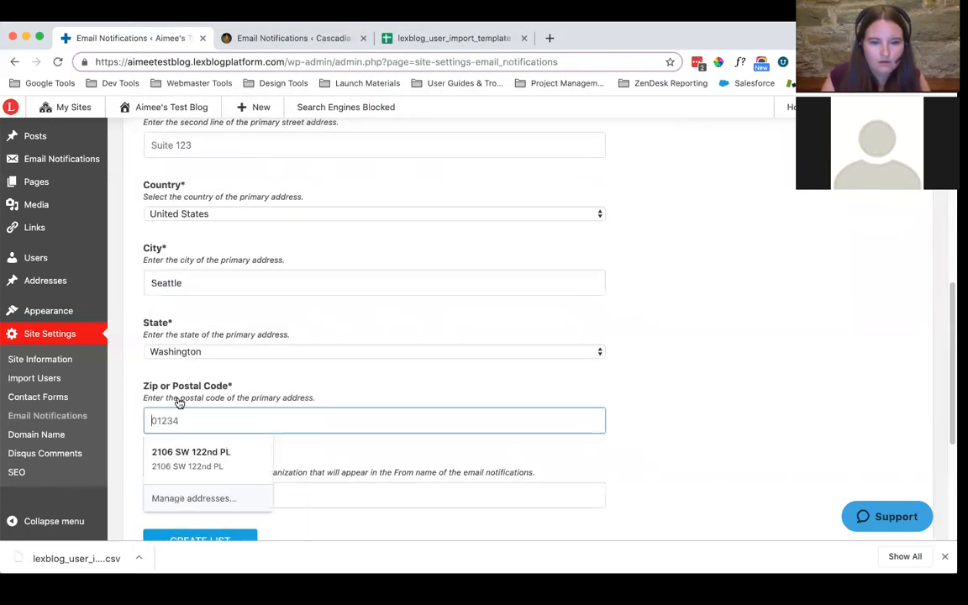
text(98104)
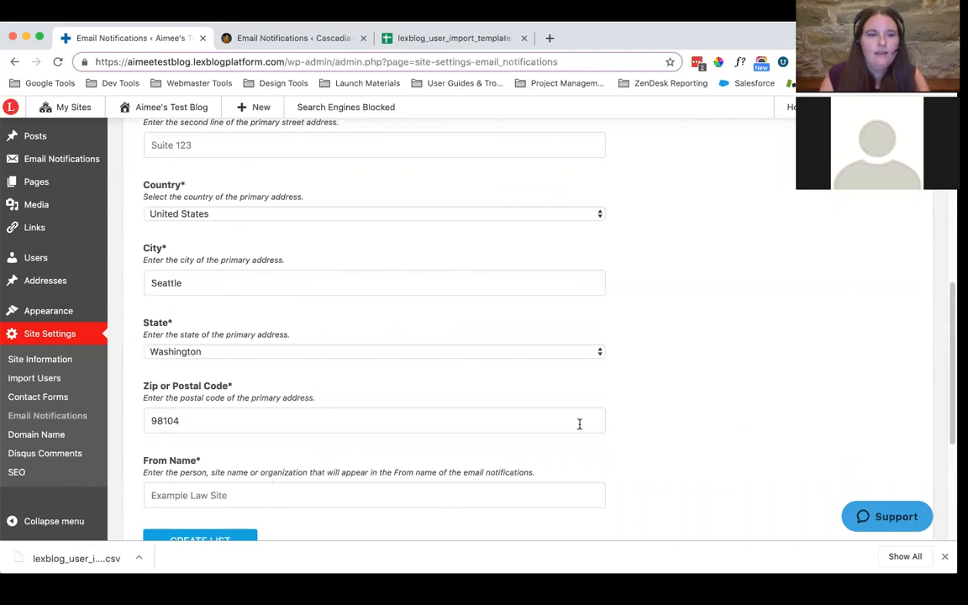
Enter the sender's full name as the From Name and create the subscriber list
scroll(579, 423, down, 1)
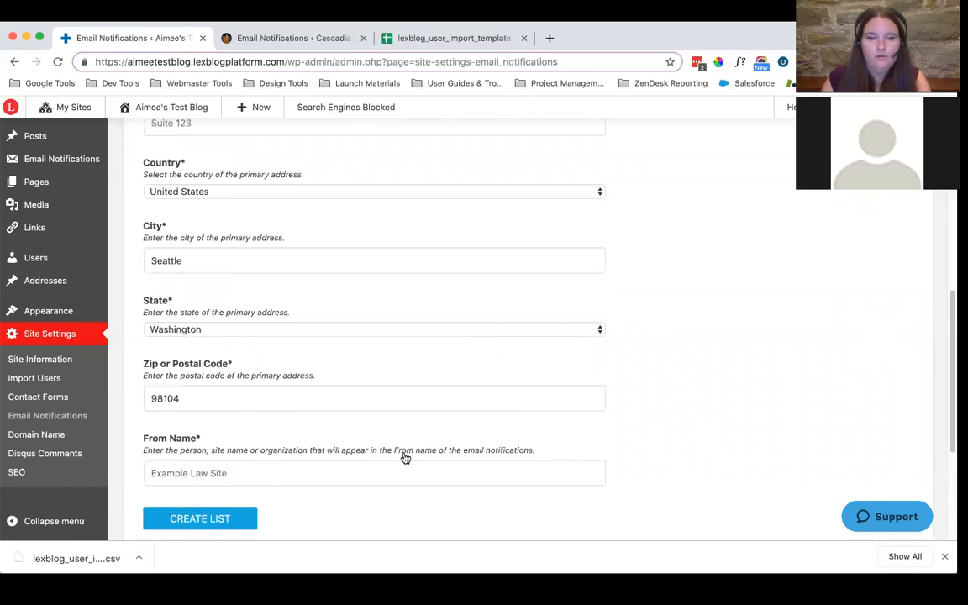
click(269, 473)
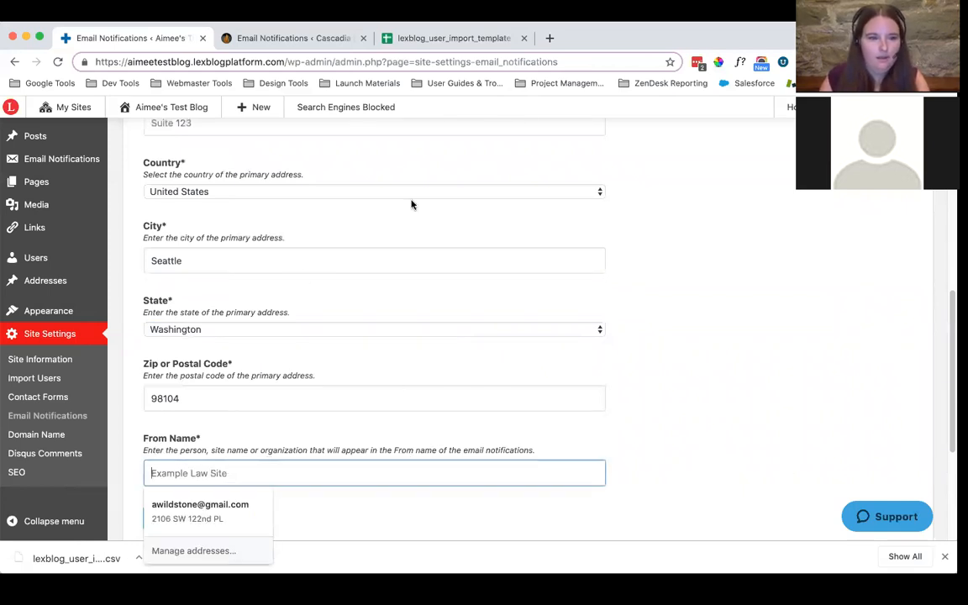
drag(786, 449, 330, 529)
click(307, 474)
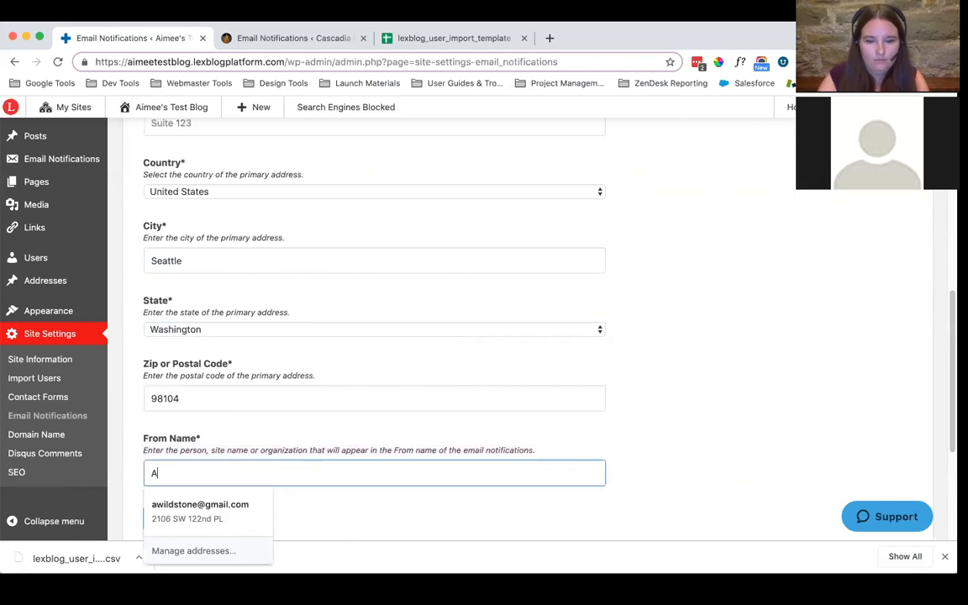
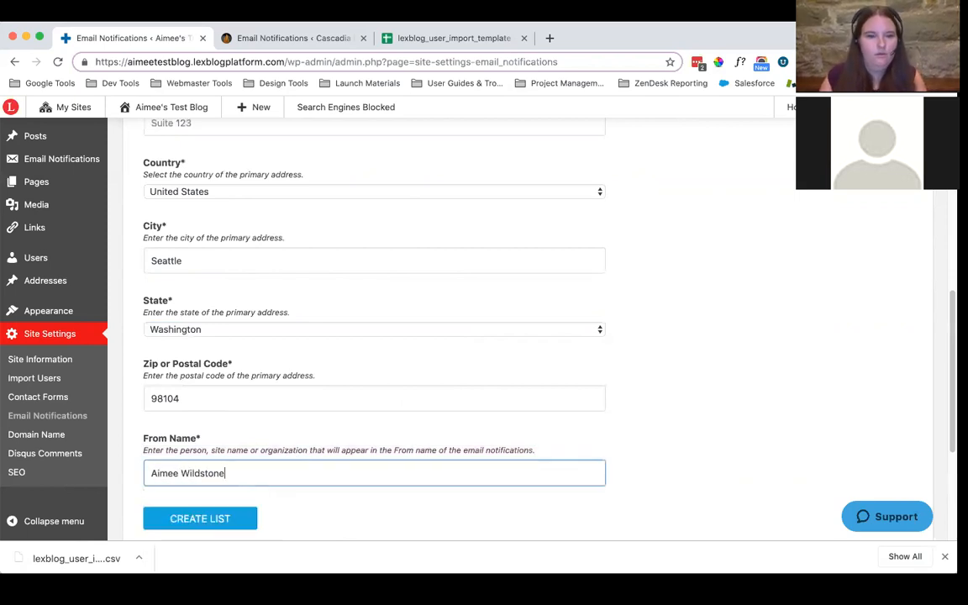
click(771, 428)
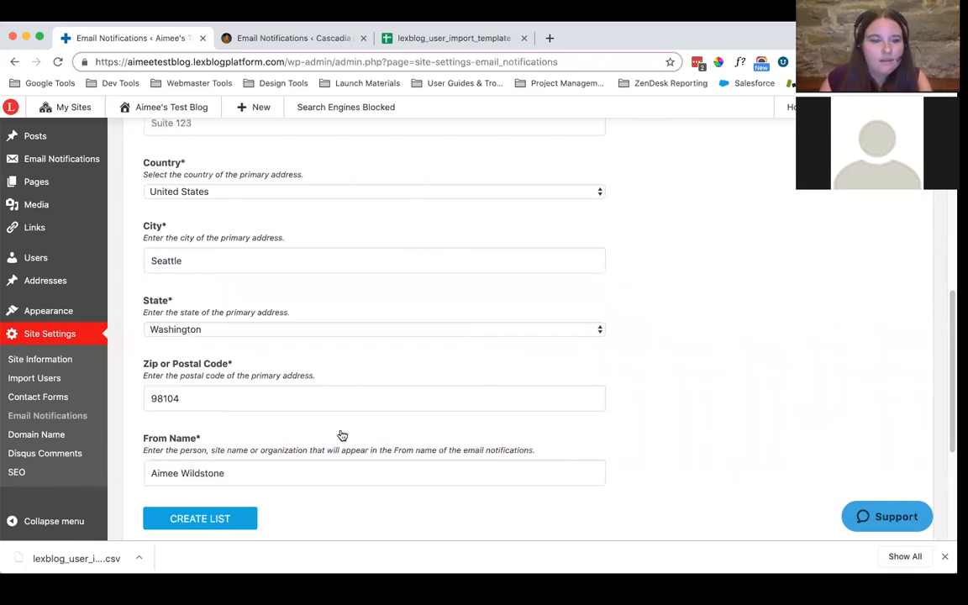
scroll(342, 436, down, 2)
click(198, 460)
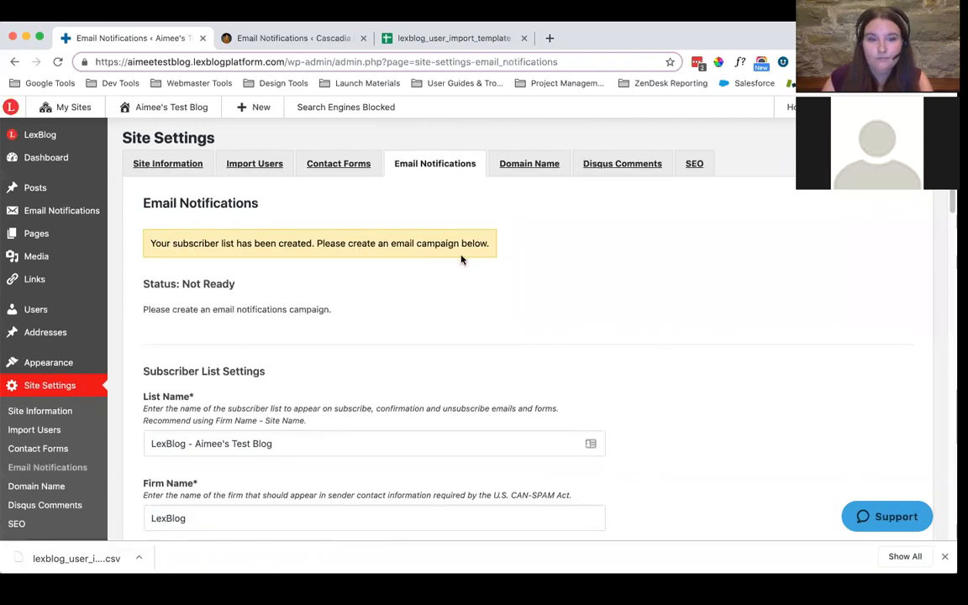
Set the campaign's email subject line to the template combining the blog name with "Getting started with LexBlog"
scroll(462, 260, down, 3)
scroll(461, 259, down, 10)
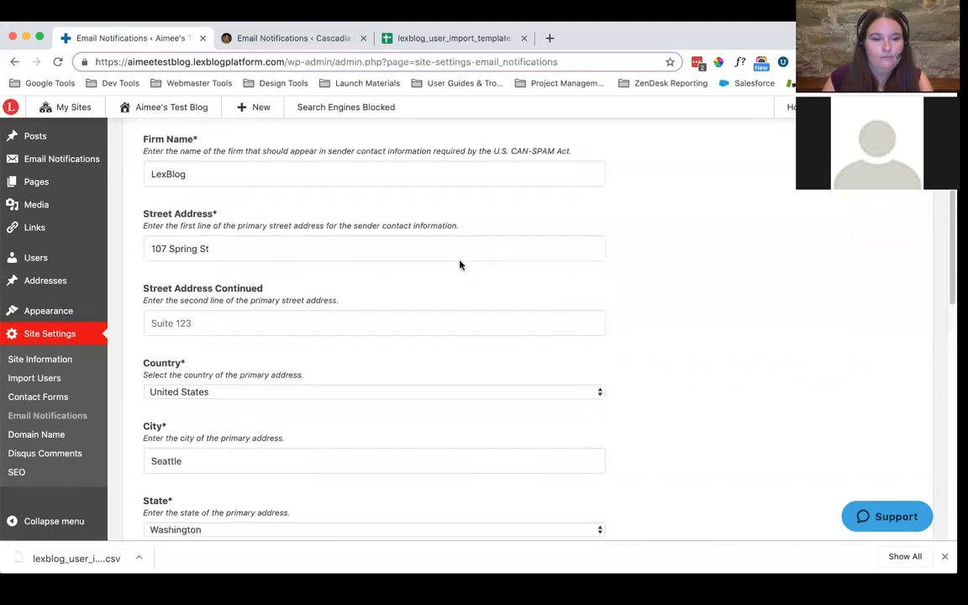
scroll(461, 268, down, 6)
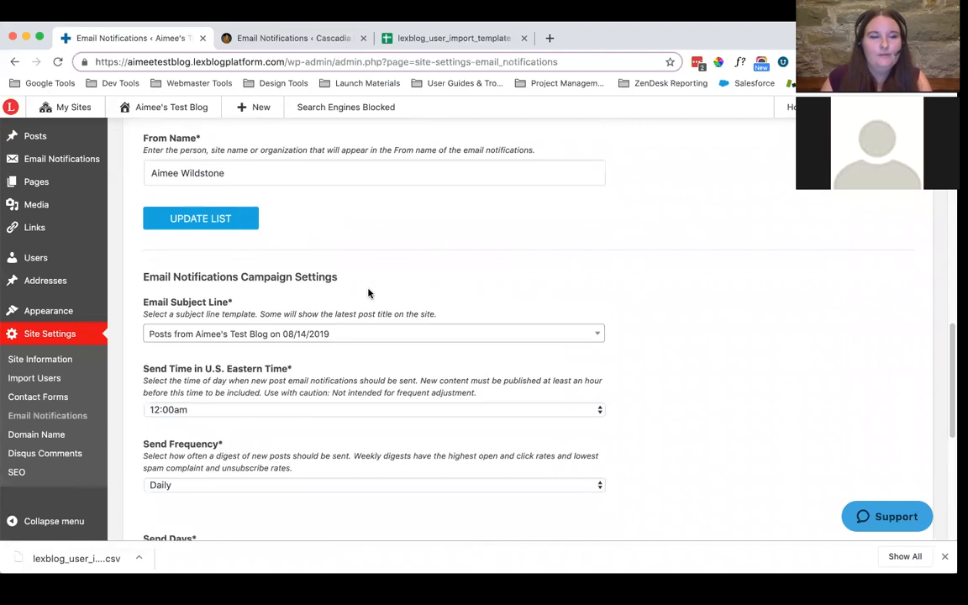
click(291, 337)
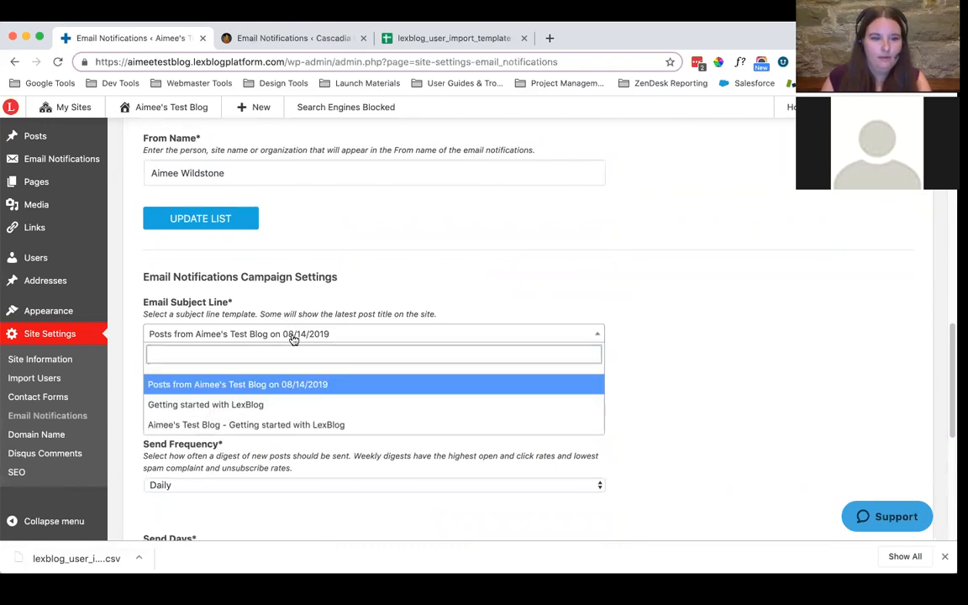
click(198, 426)
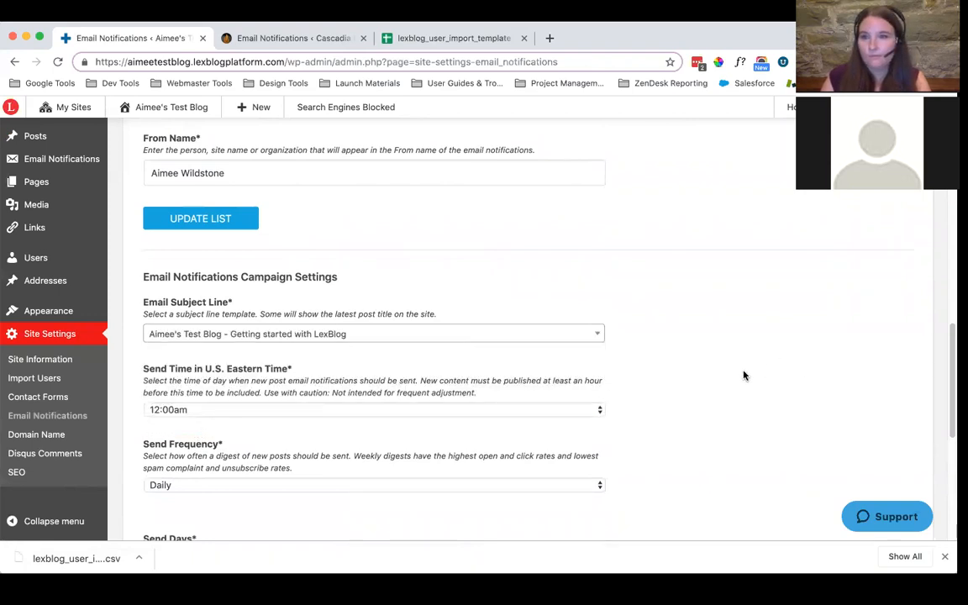
Set the email notification campaign's send time to 10:00am U.S. Eastern Time
scroll(725, 367, down, 1)
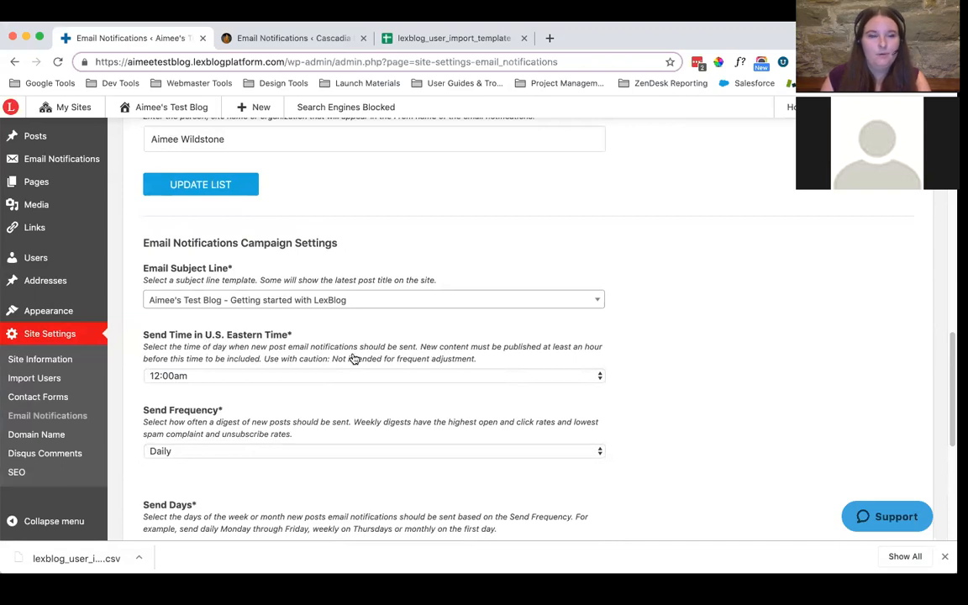
click(222, 377)
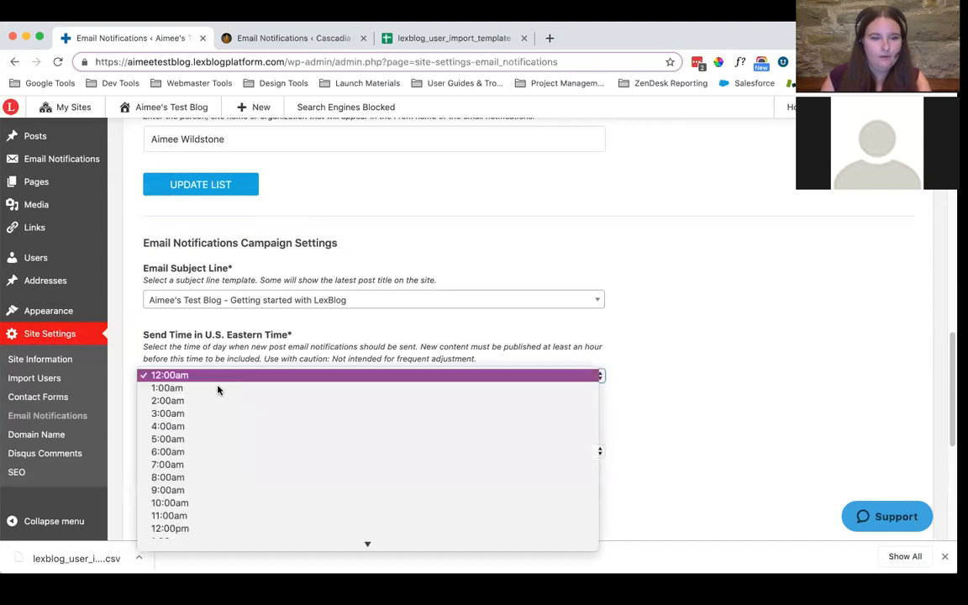
click(815, 412)
click(714, 384)
scroll(700, 389, down, 3)
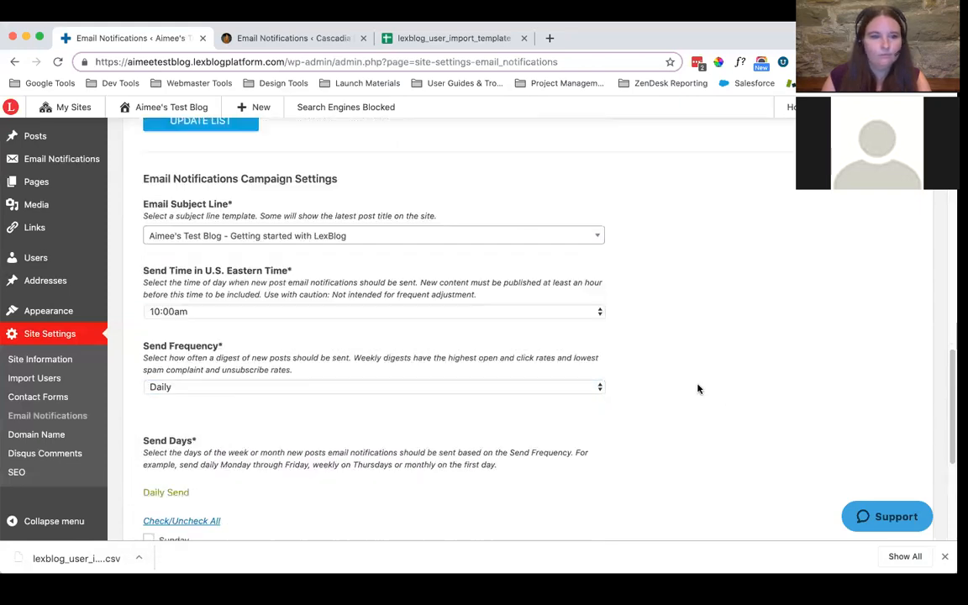
Choose Daily as the campaign's send frequency and review the available send days
scroll(300, 303, down, 1)
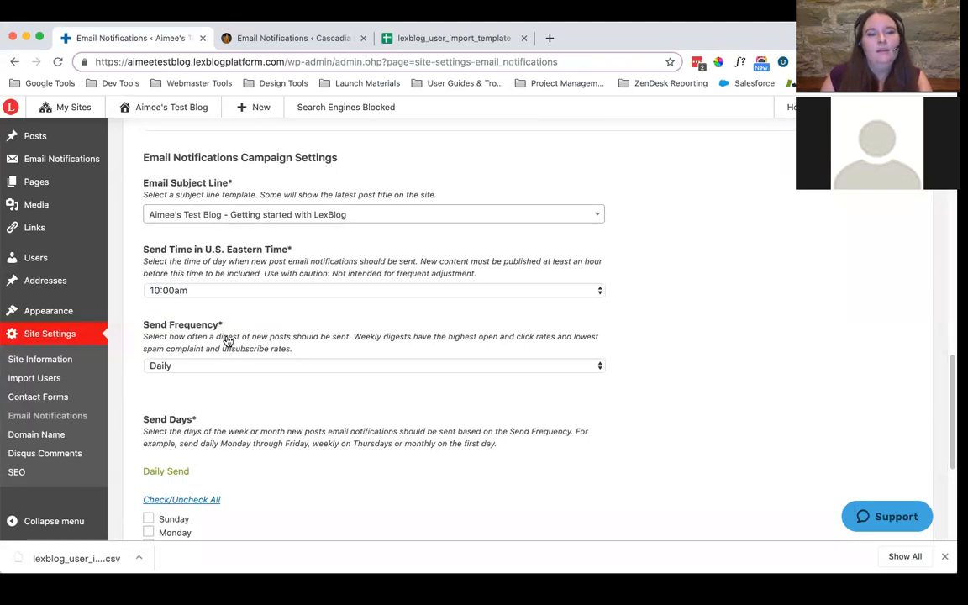
click(198, 366)
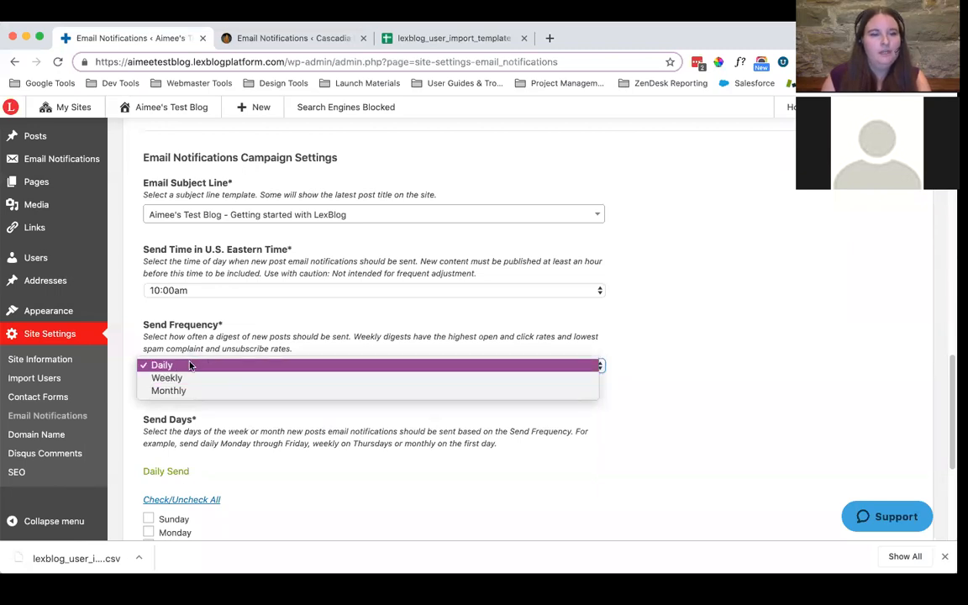
click(190, 365)
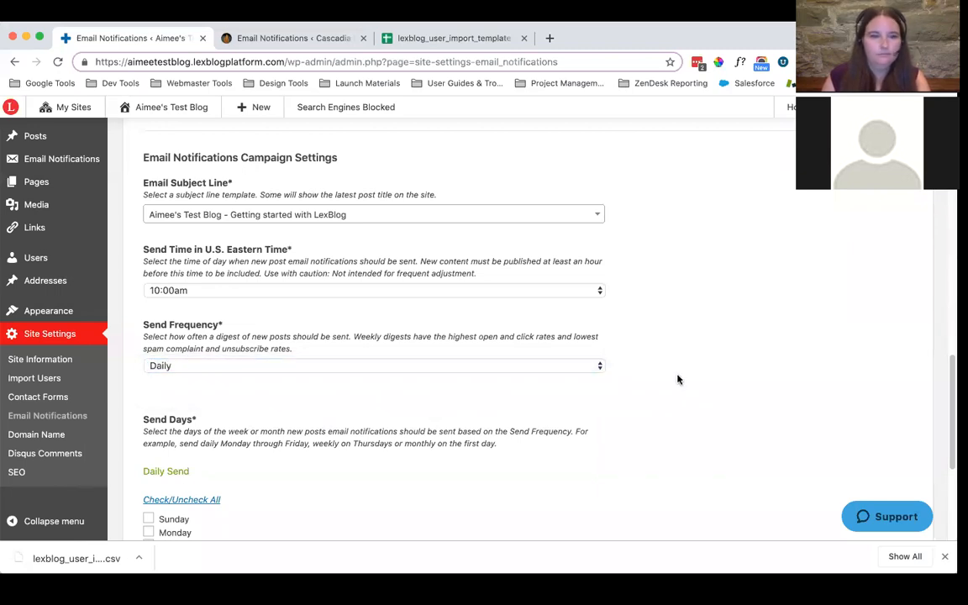
scroll(677, 383, down, 4)
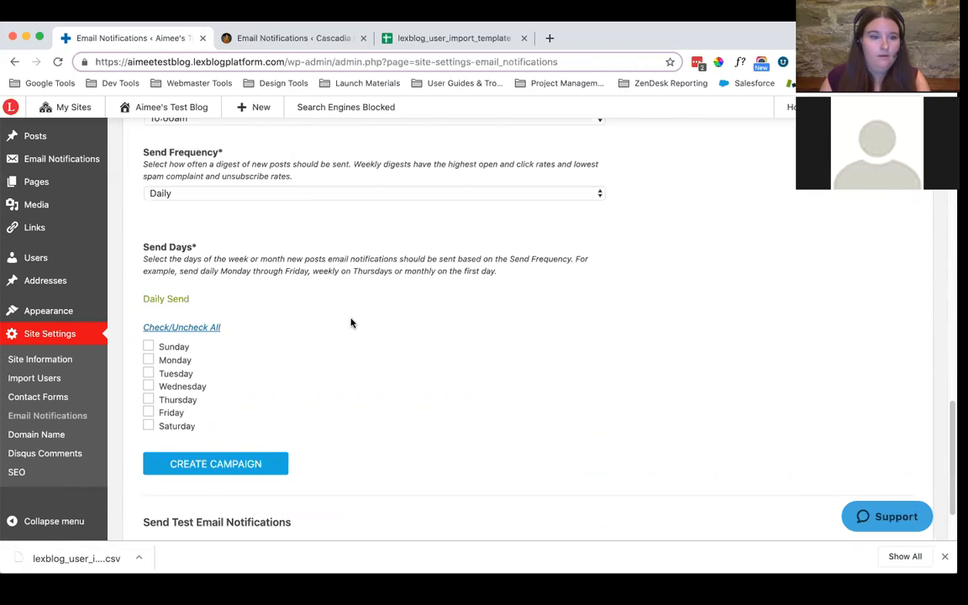
scroll(336, 318, down, 1)
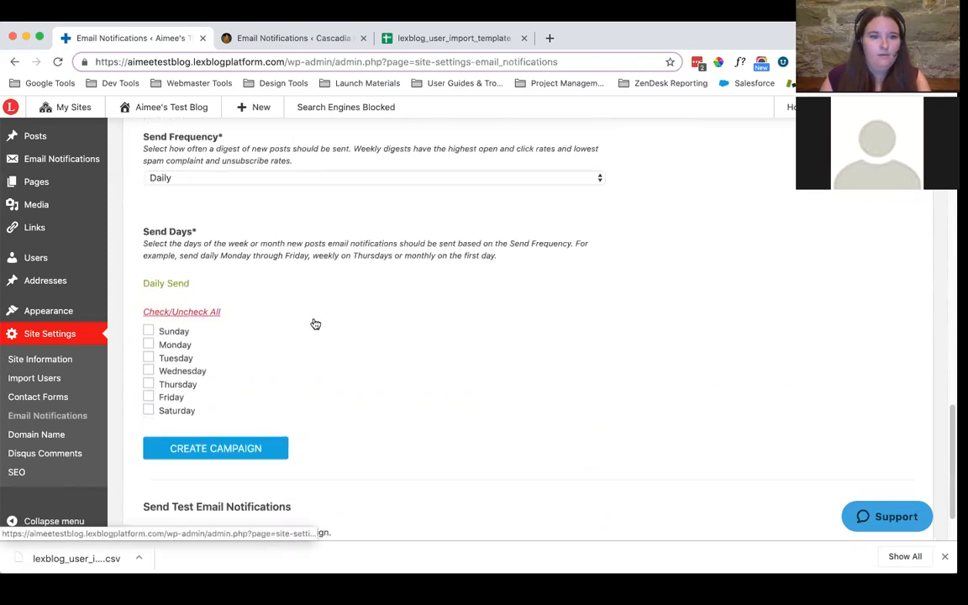
Select Monday through Friday as the daily send days and create the email notification campaign
click(148, 344)
click(148, 358)
click(148, 370)
click(149, 384)
click(148, 396)
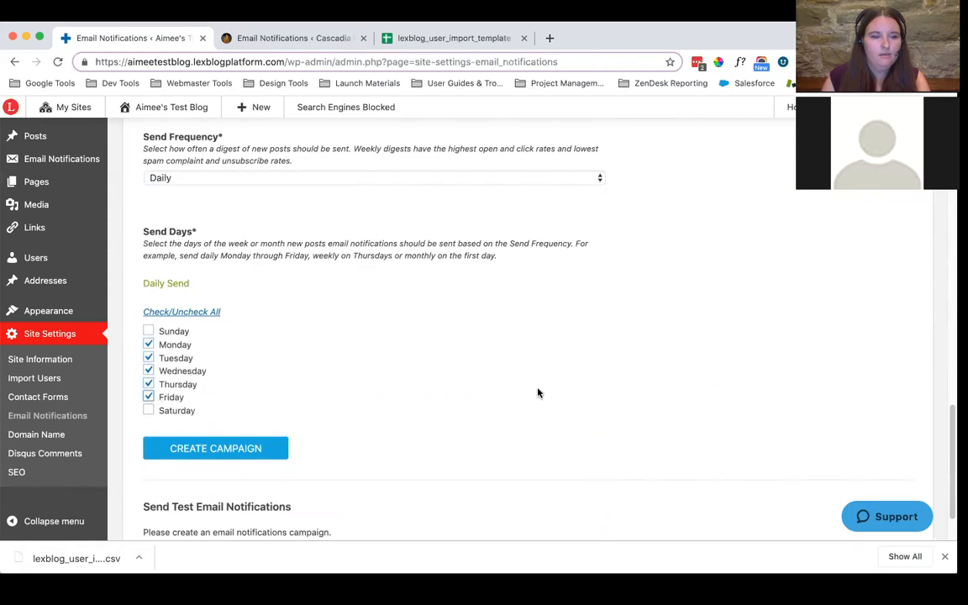
scroll(332, 357, down, 4)
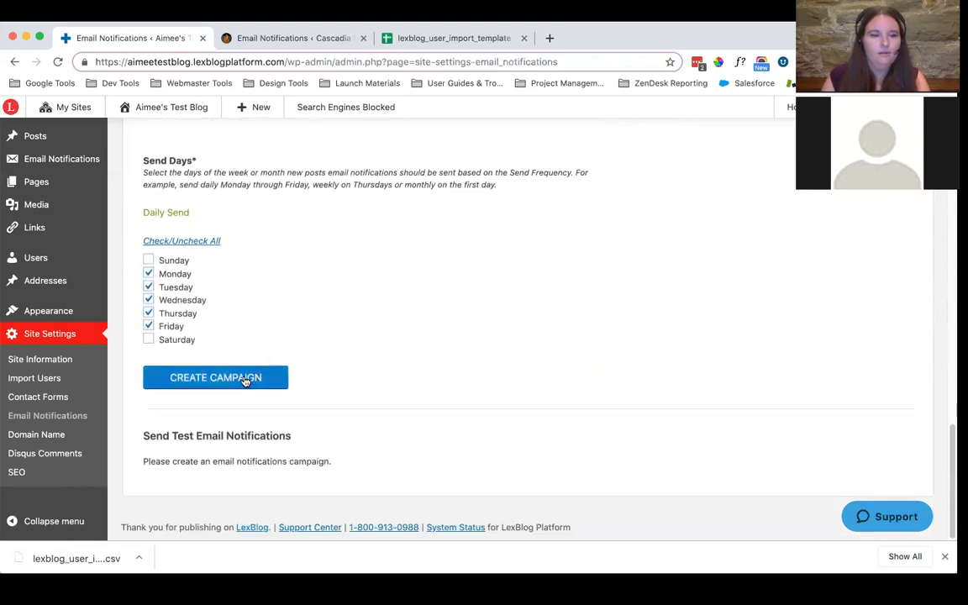
click(241, 379)
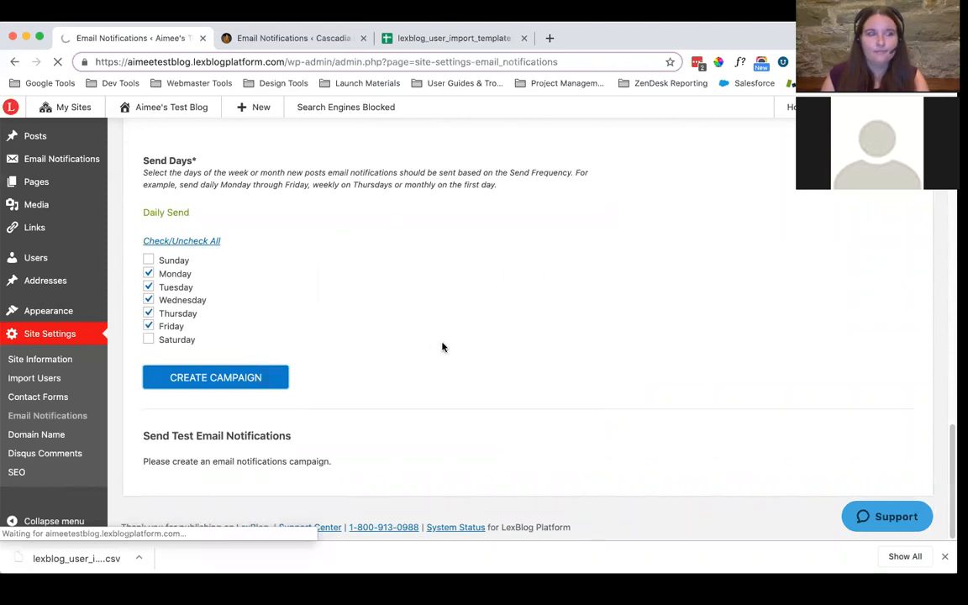
Review the subscriber list settings and the campaign's subject line, send time, frequency and send days
scroll(444, 347, up, 2)
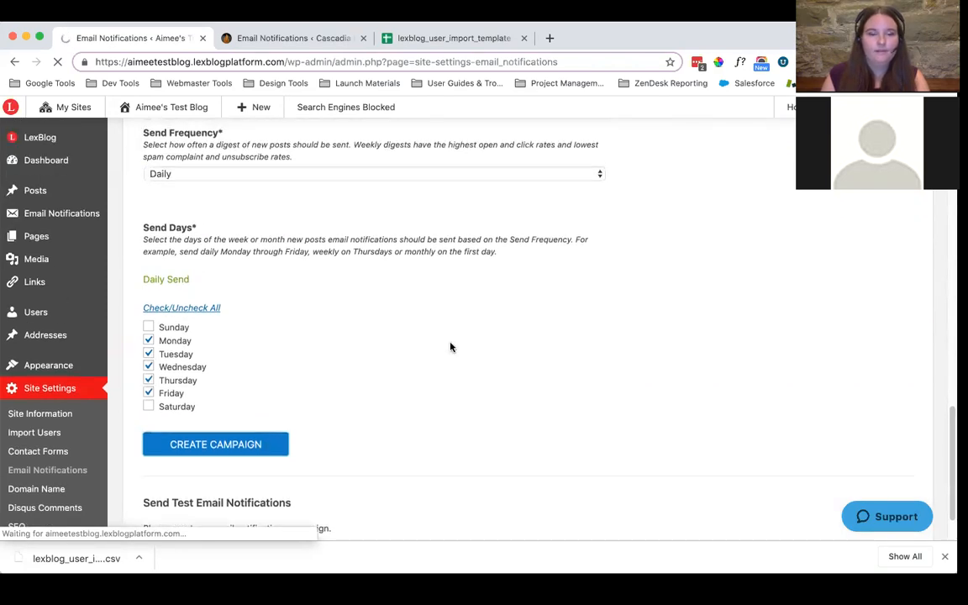
scroll(451, 346, up, 5)
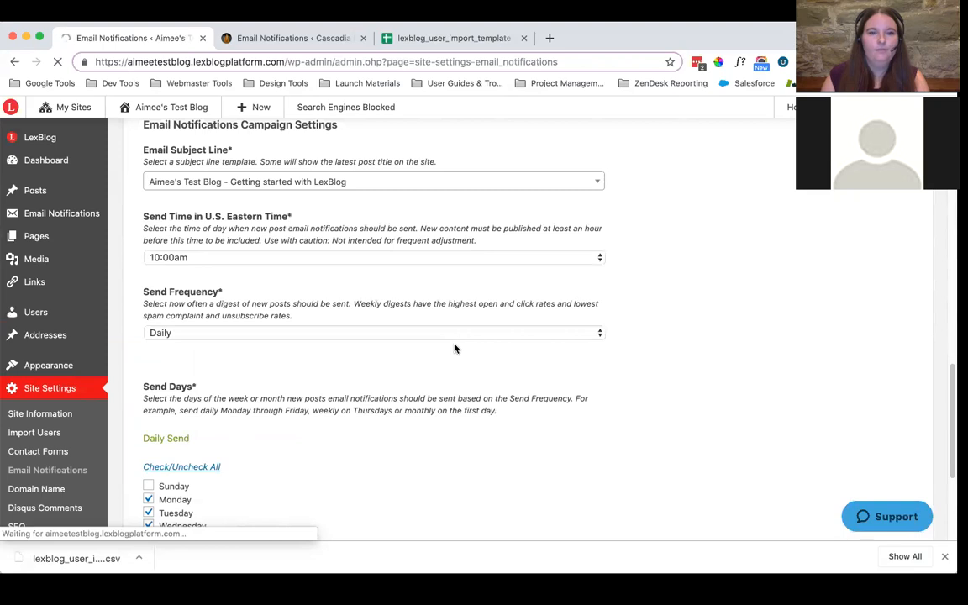
scroll(455, 348, down, 5)
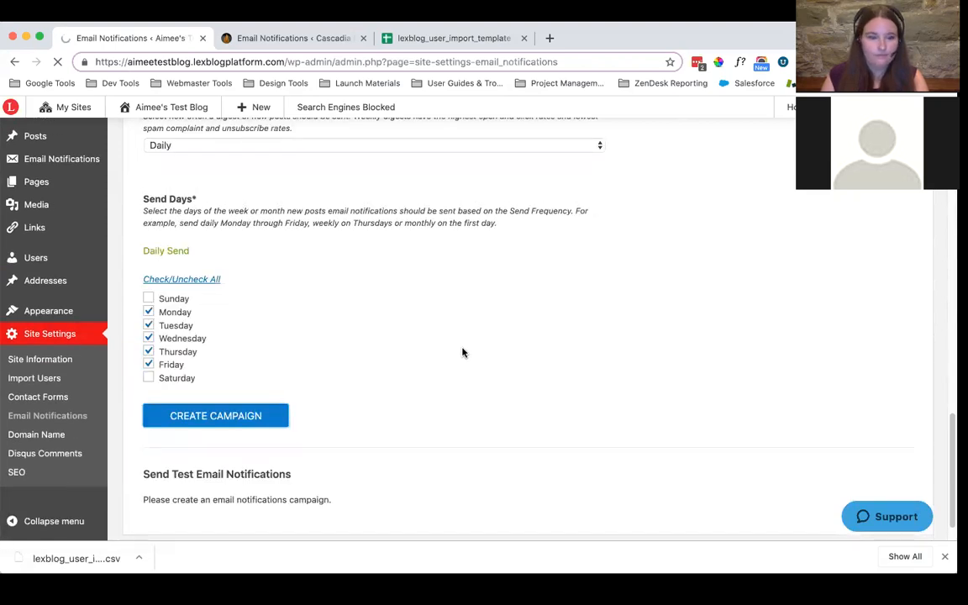
scroll(462, 352, up, 12)
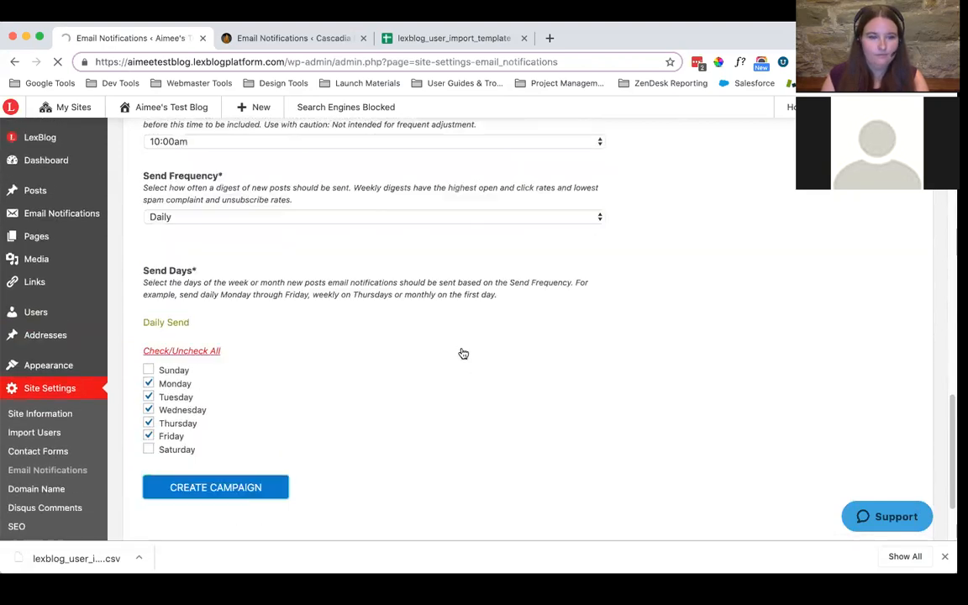
scroll(461, 353, up, 6)
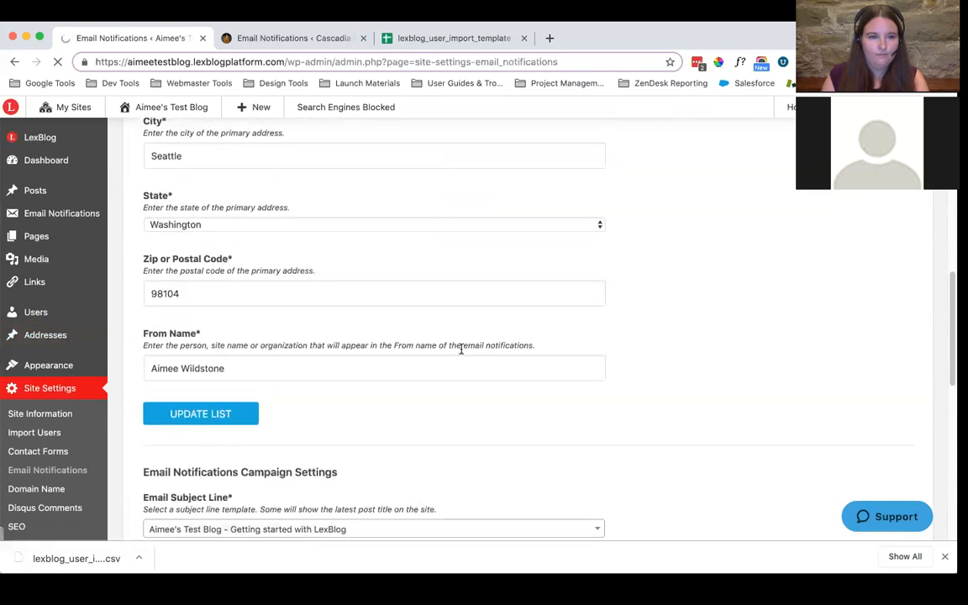
scroll(463, 355, up, 10)
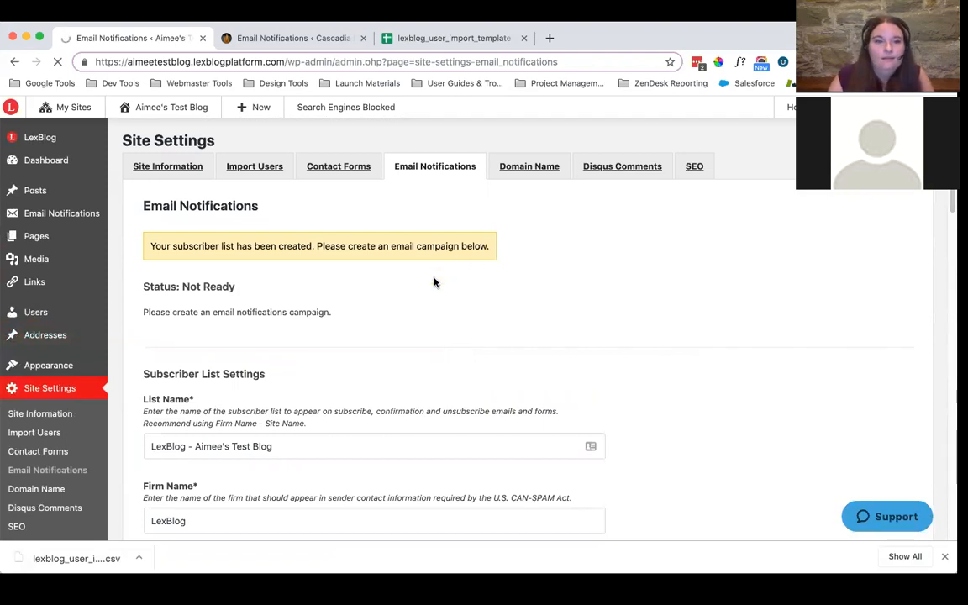
scroll(449, 280, down, 1)
scroll(449, 279, down, 10)
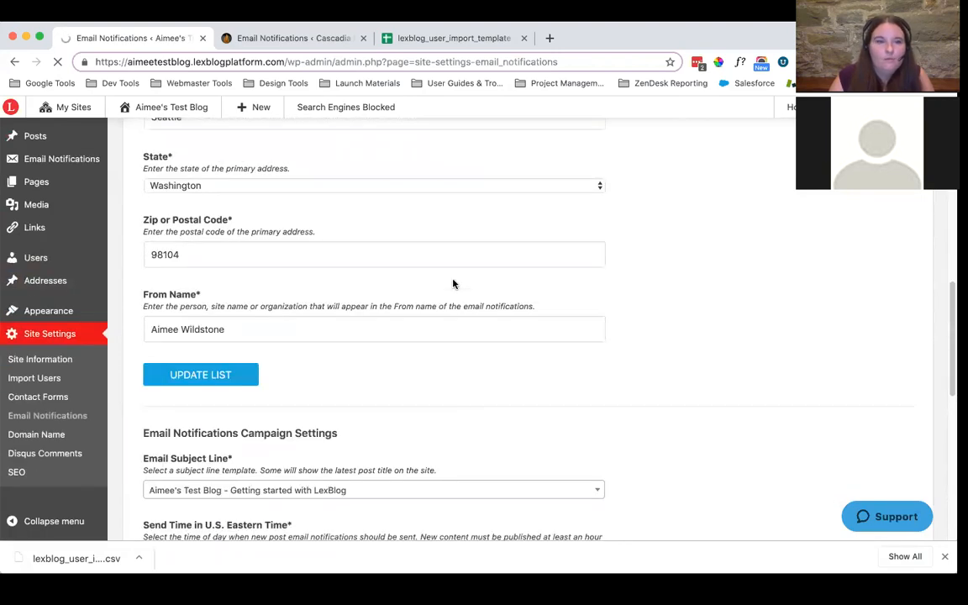
scroll(452, 284, down, 1)
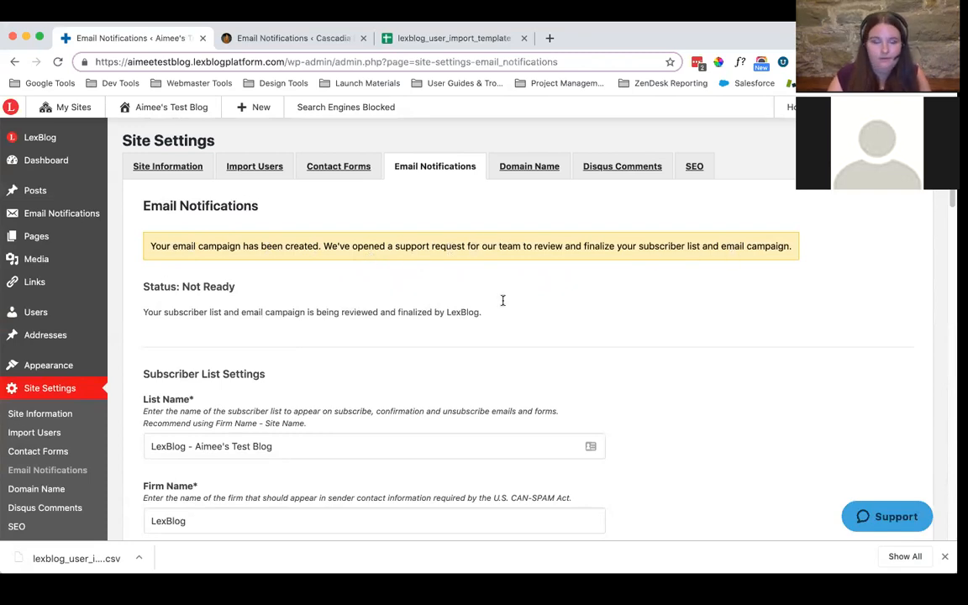
Examine the test email recipients option and the status of the new email notification campaign
scroll(504, 299, down, 5)
scroll(521, 298, down, 9)
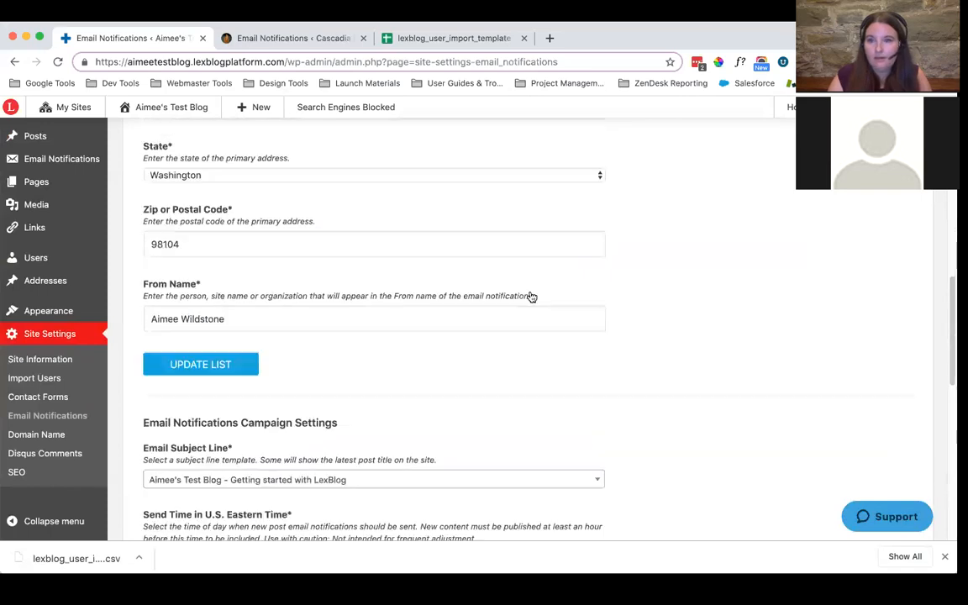
scroll(531, 295, down, 6)
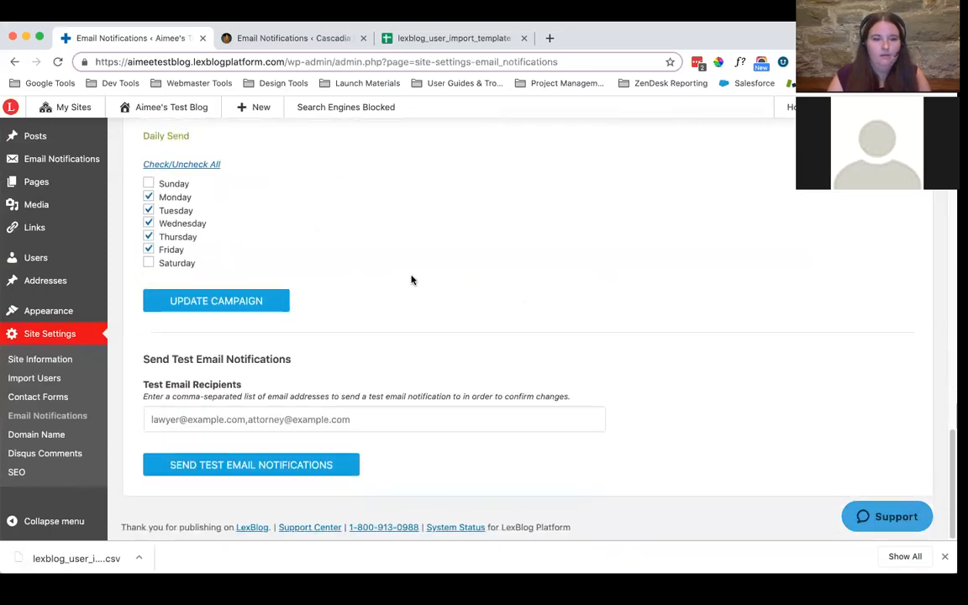
click(255, 422)
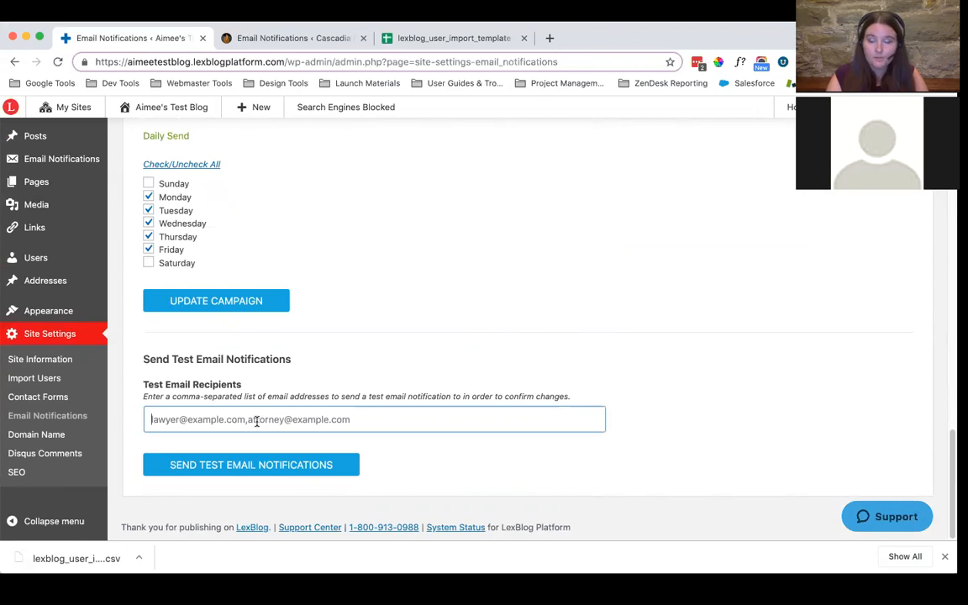
click(396, 342)
scroll(377, 310, up, 1)
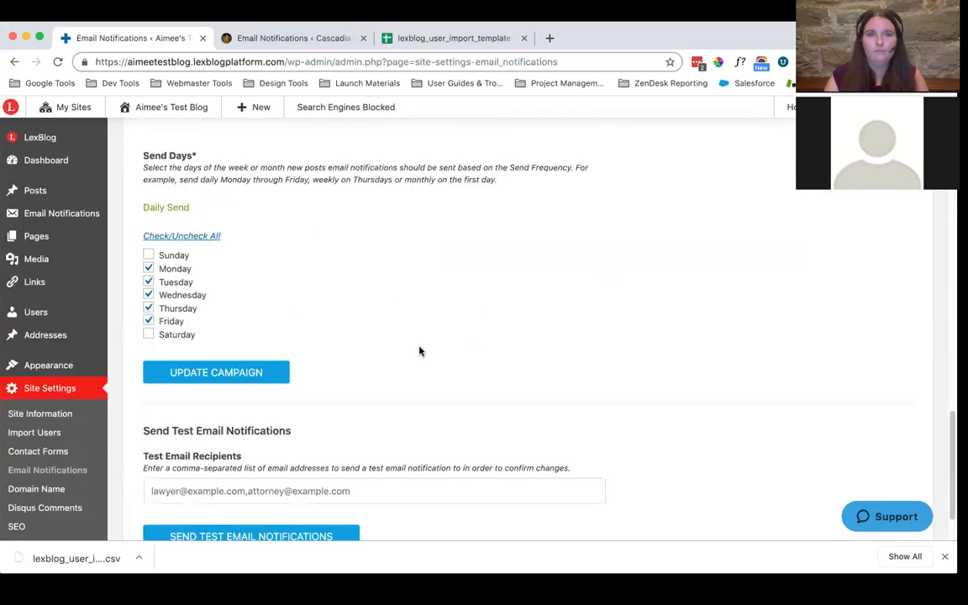
scroll(403, 361, up, 5)
scroll(446, 409, up, 8)
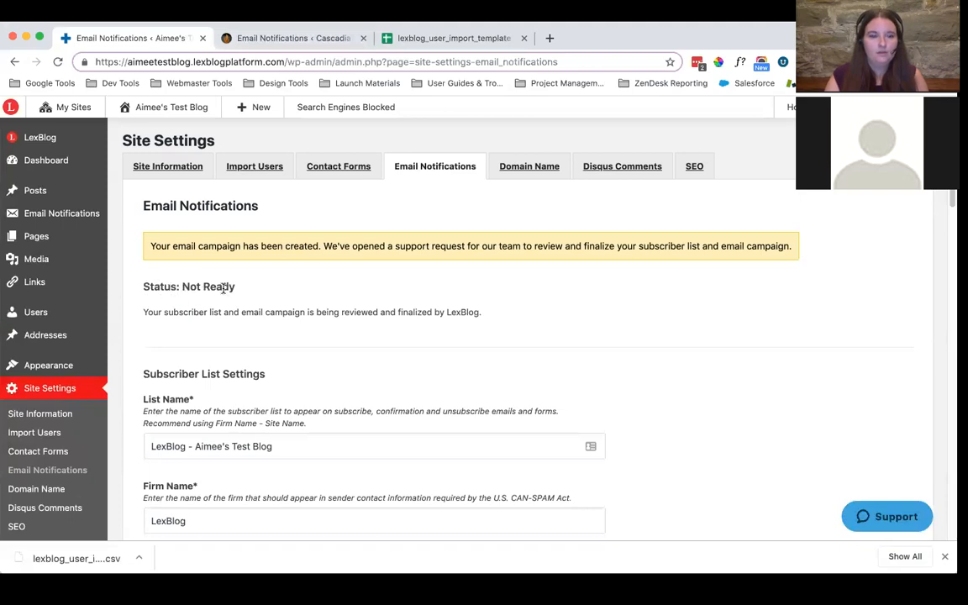
Switch to the Cascadia Burner site and change its email notification campaign status to Pause
click(313, 42)
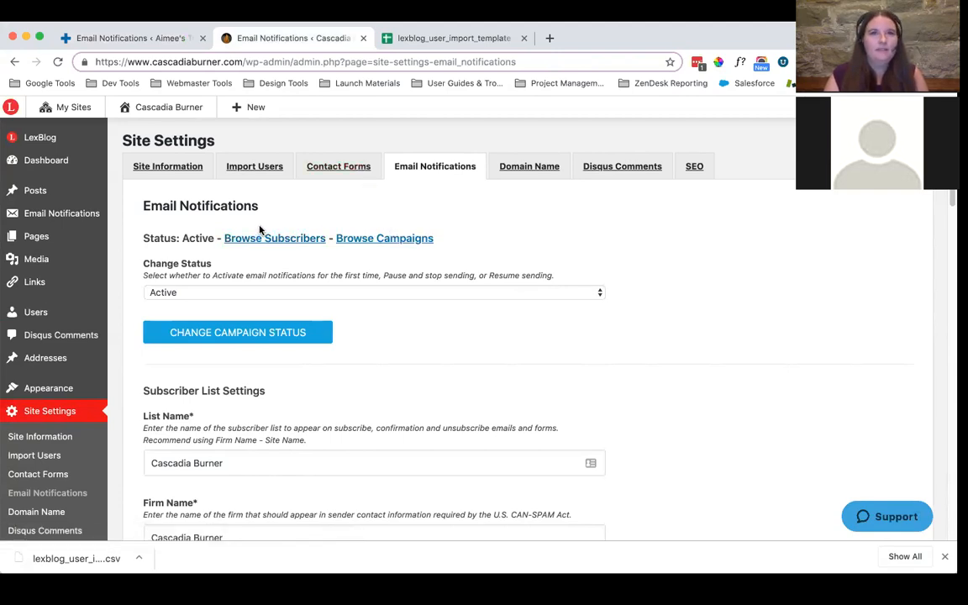
click(153, 35)
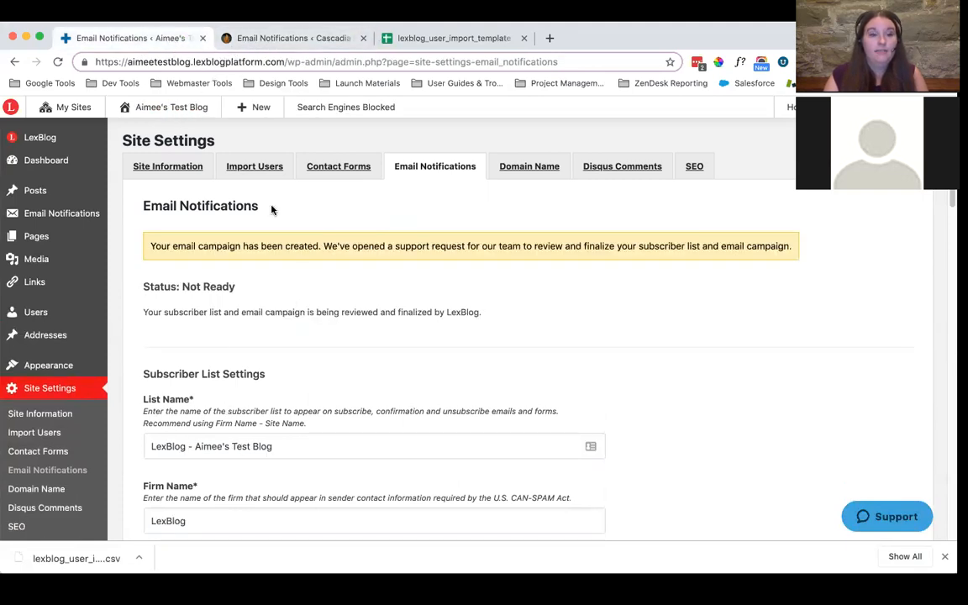
click(251, 38)
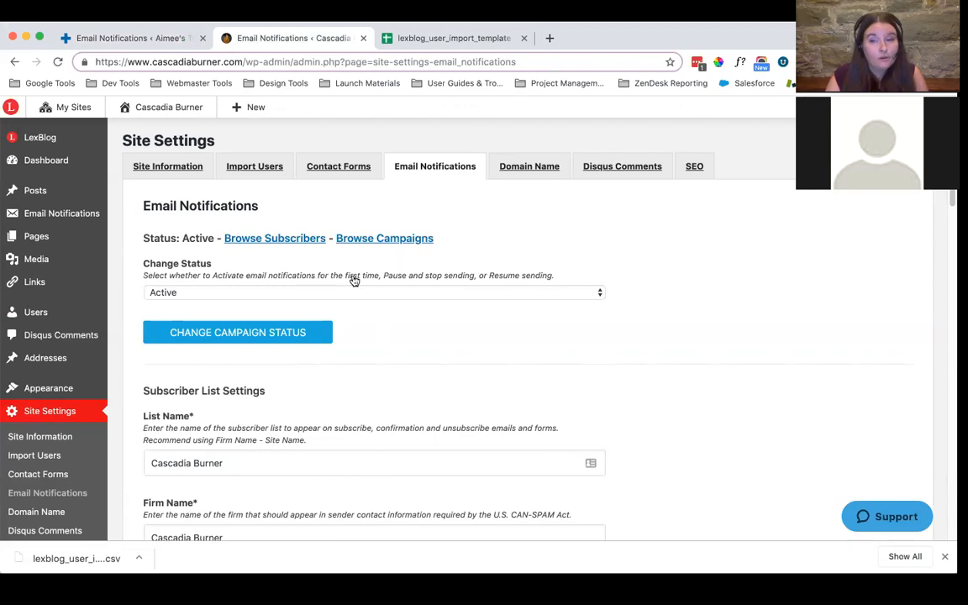
click(412, 294)
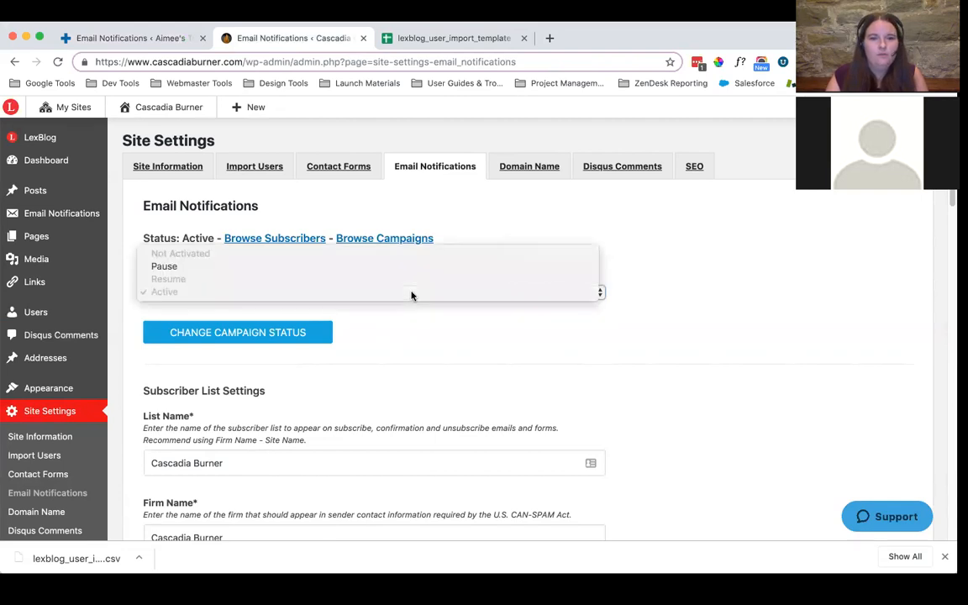
click(172, 266)
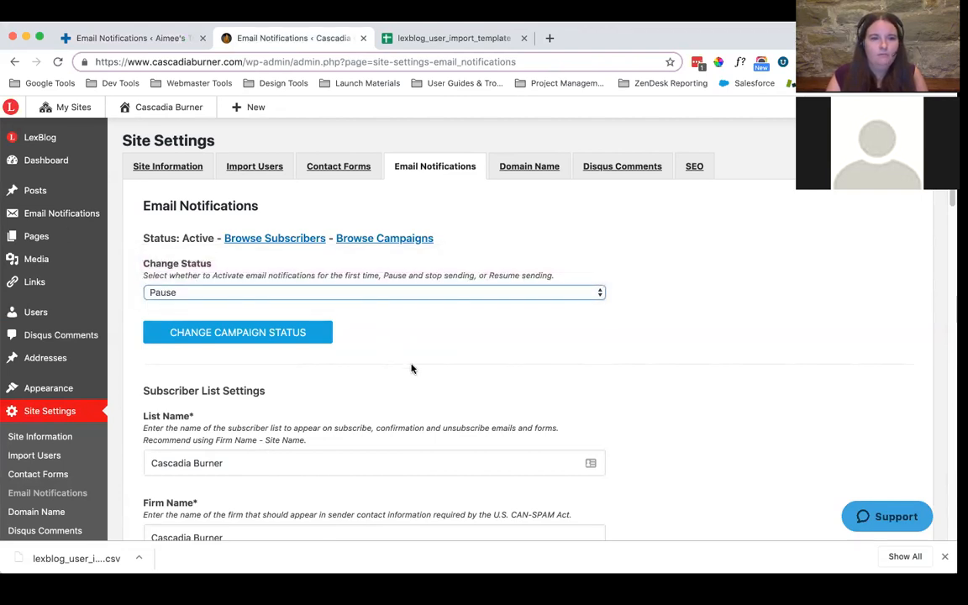
click(286, 333)
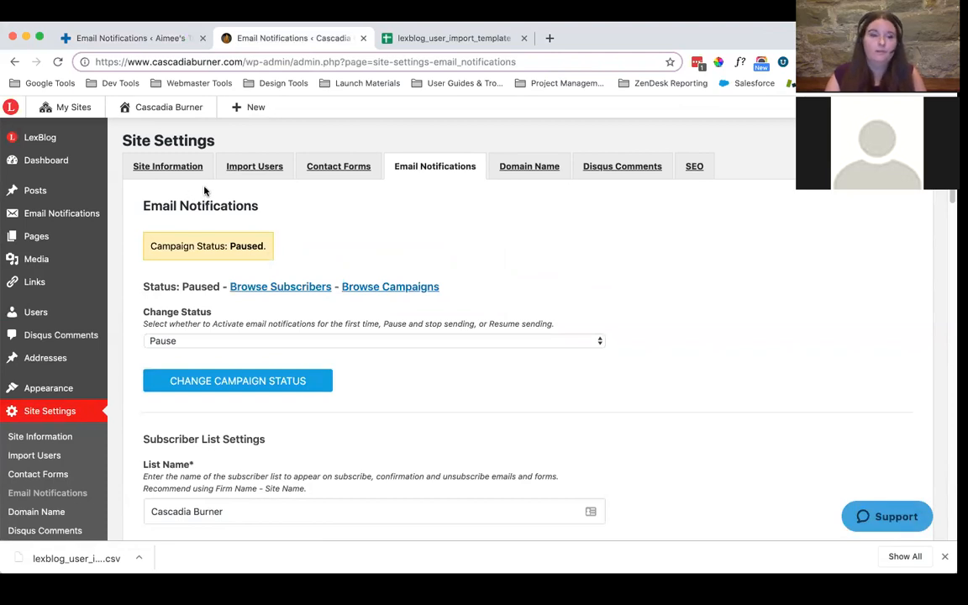
Resume the paused email notification campaign on the Cascadia Burner site
click(270, 341)
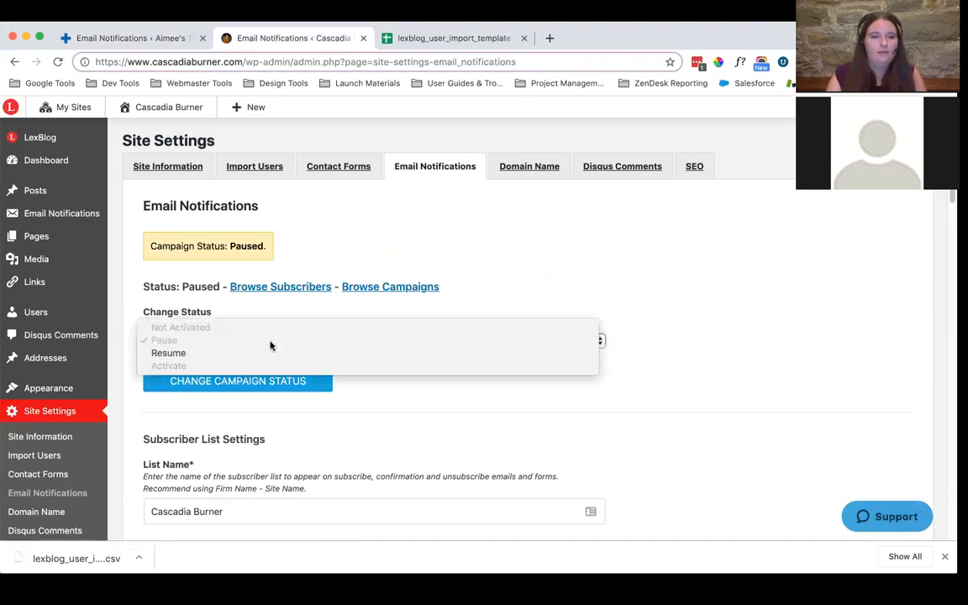
click(177, 359)
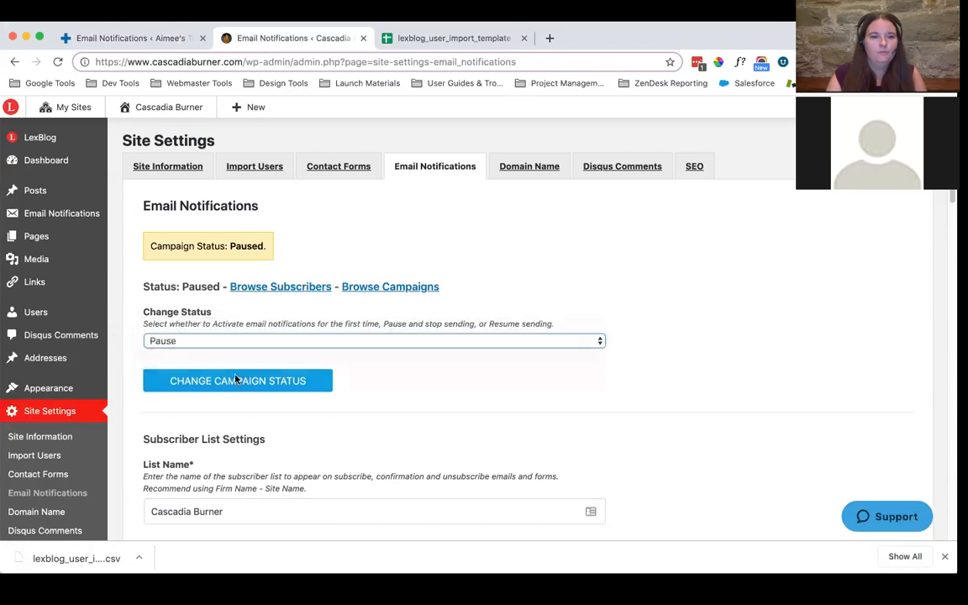
click(222, 383)
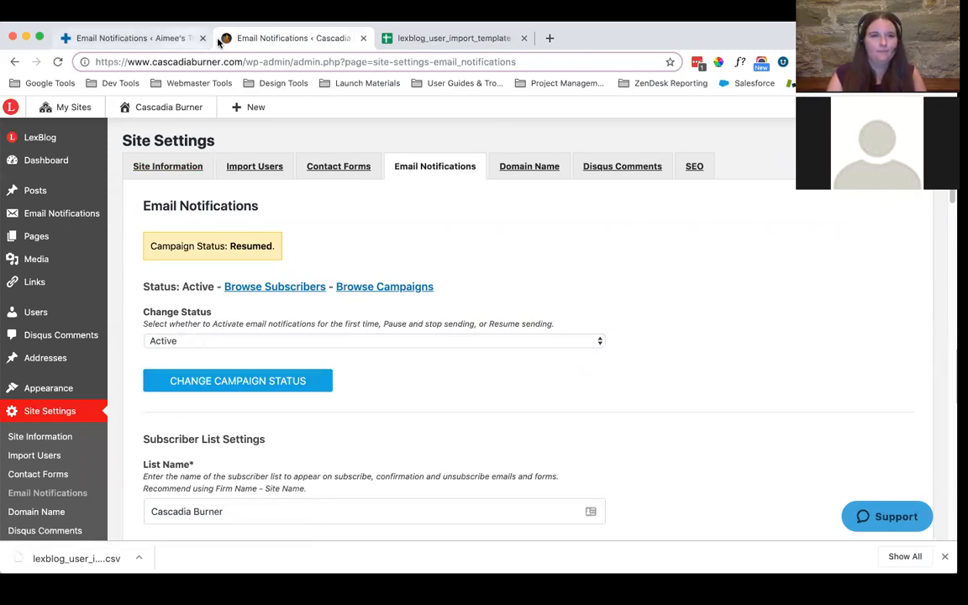
Return to the test blog, check its domain registration options and register the suggested free .com domain name
click(159, 43)
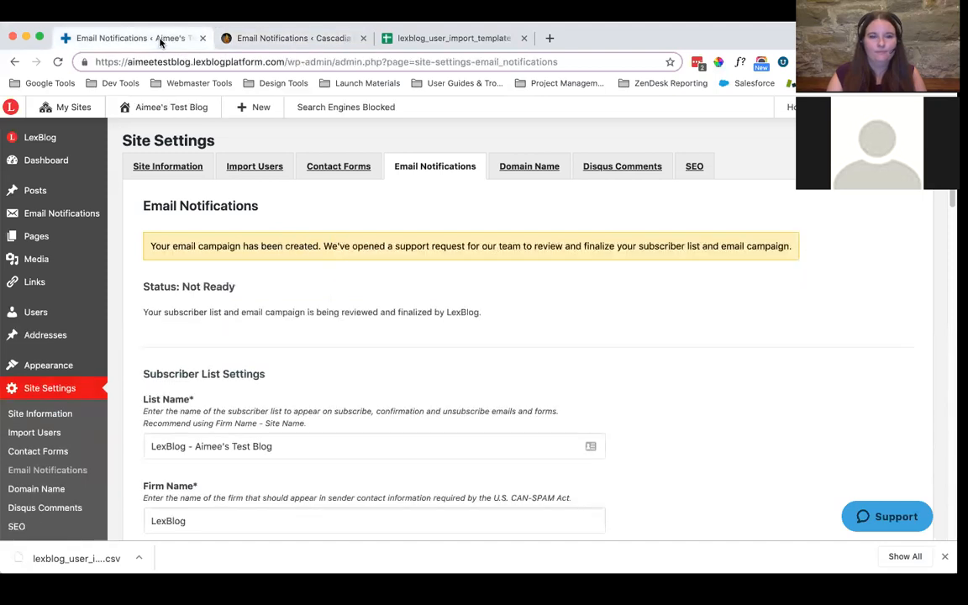
click(496, 176)
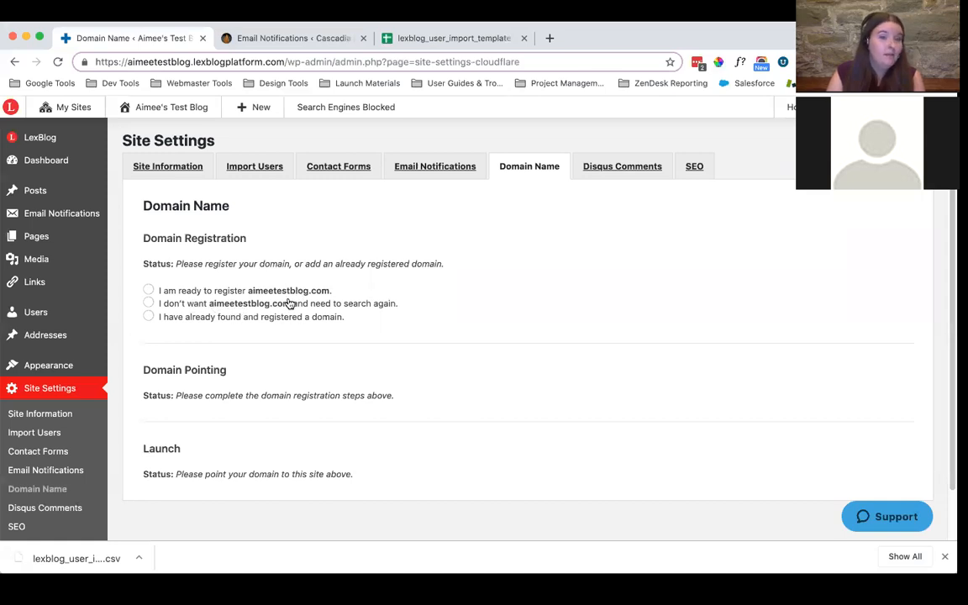
click(148, 304)
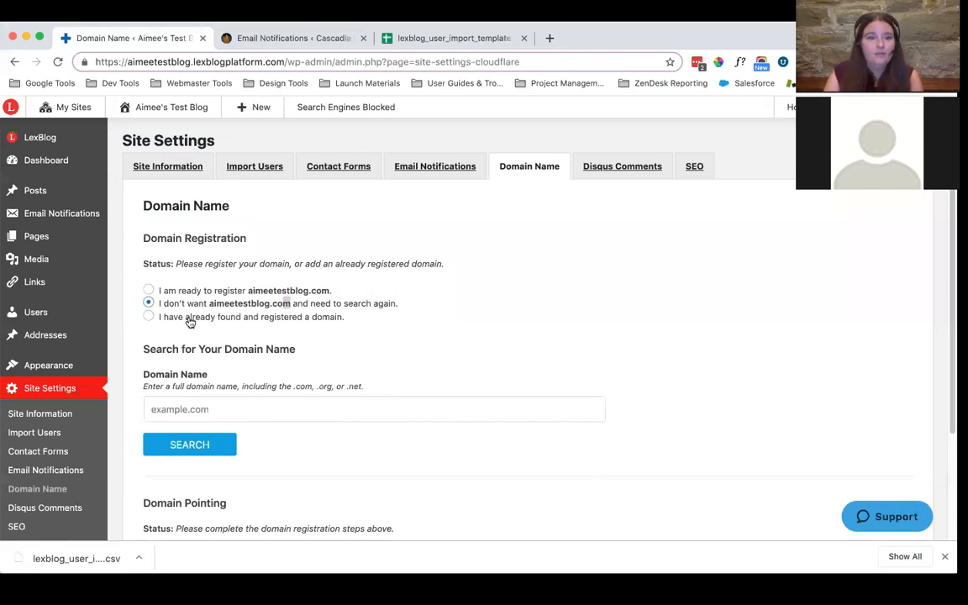
click(191, 321)
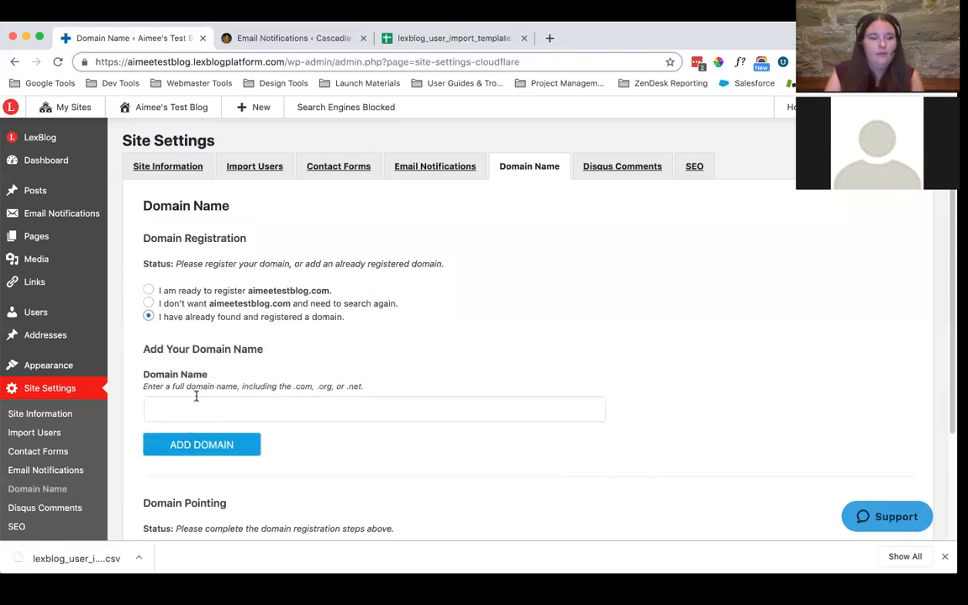
click(216, 291)
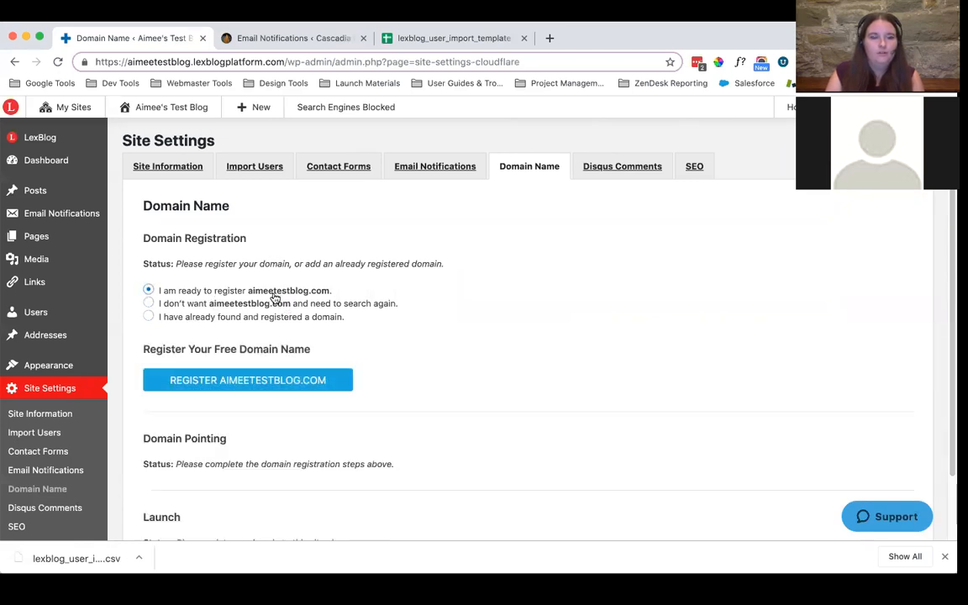
click(243, 382)
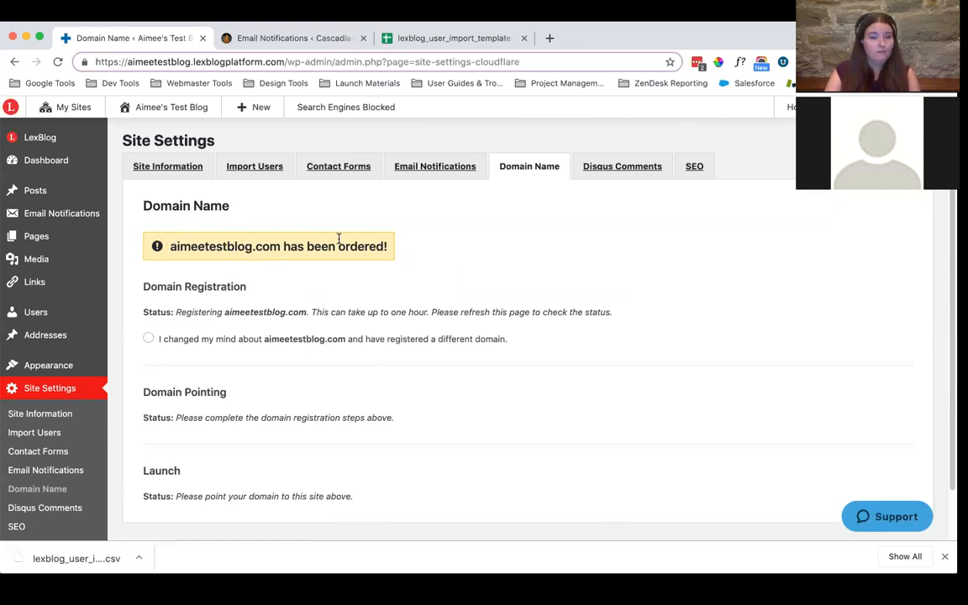
scroll(336, 235, down, 1)
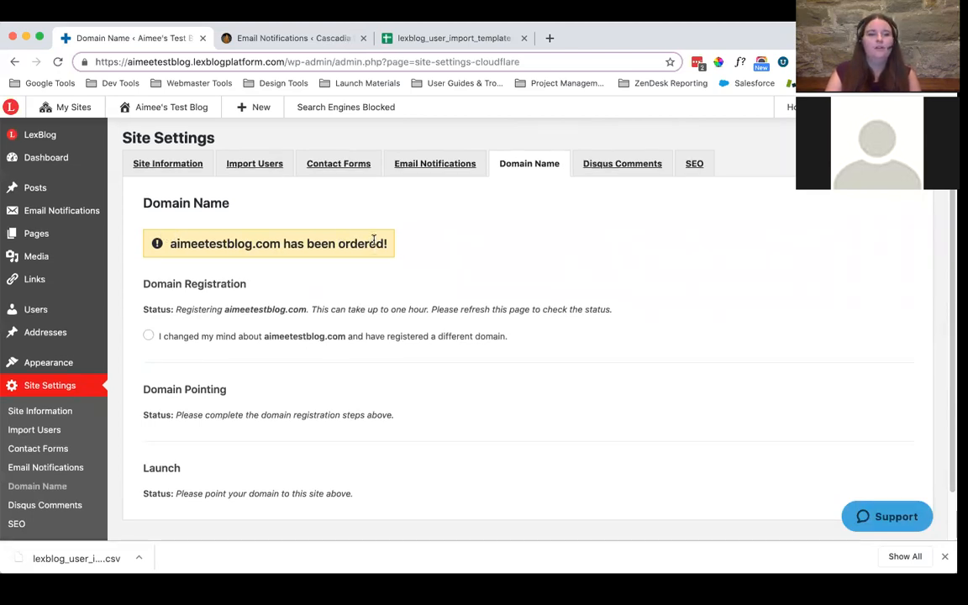
scroll(378, 240, down, 3)
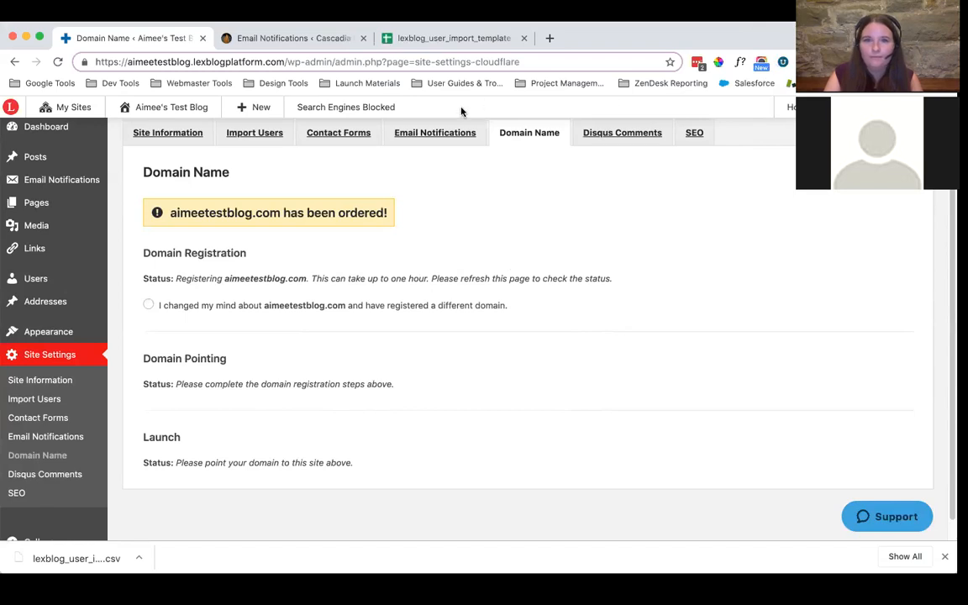
Open the Disqus Comments settings, enter the moderator's Disqus username and submit the form to connect Disqus to the site
drag(37, 46, 24, 66)
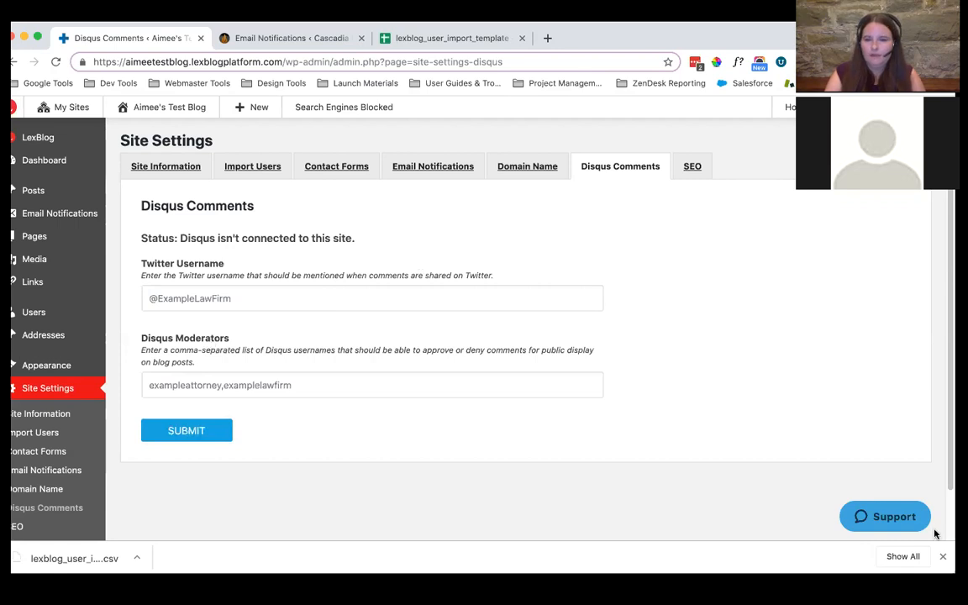
click(219, 386)
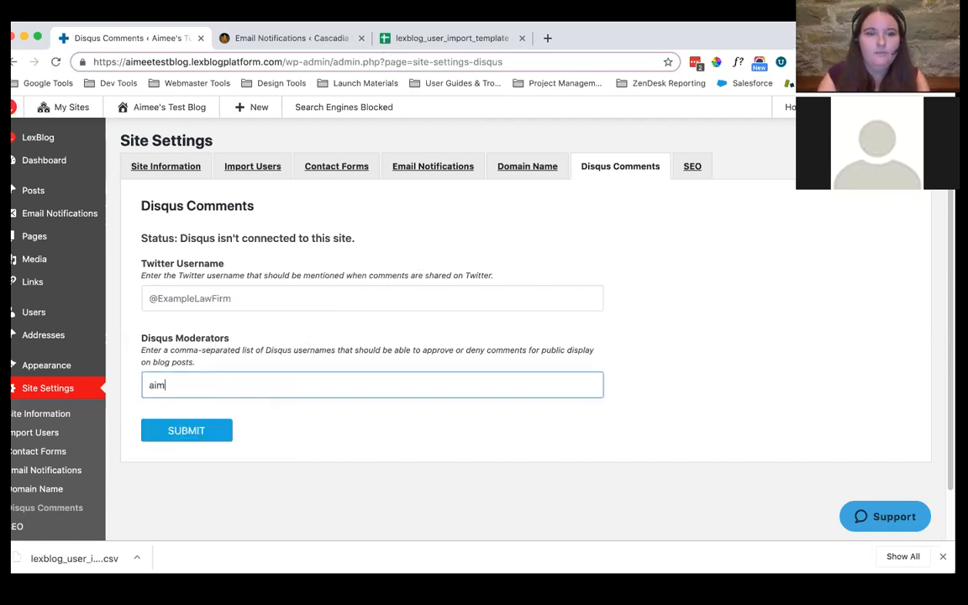
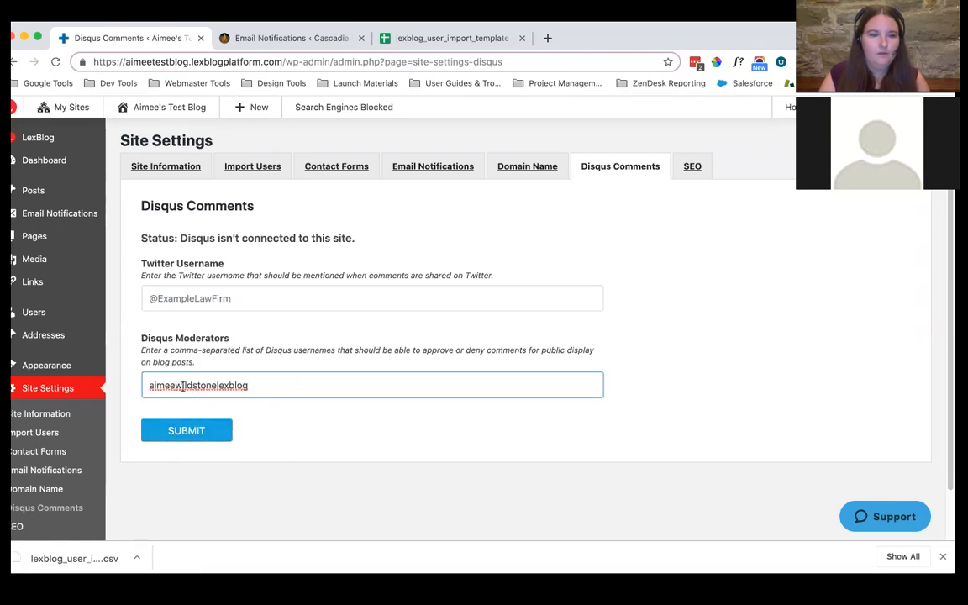
click(179, 433)
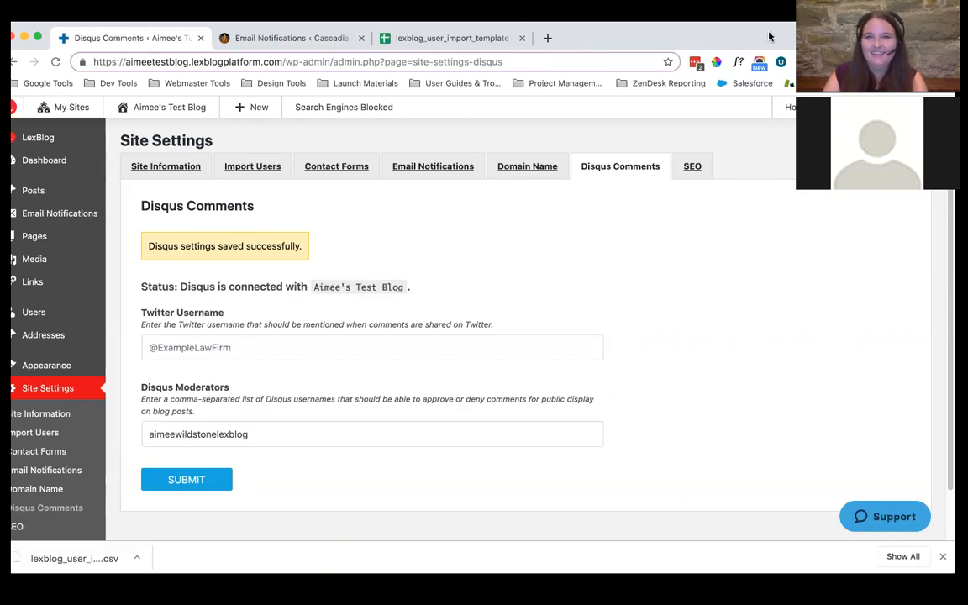
Open the test blog's SEO settings and examine the homepage title tag, meta description and author archive title tag fields
click(703, 162)
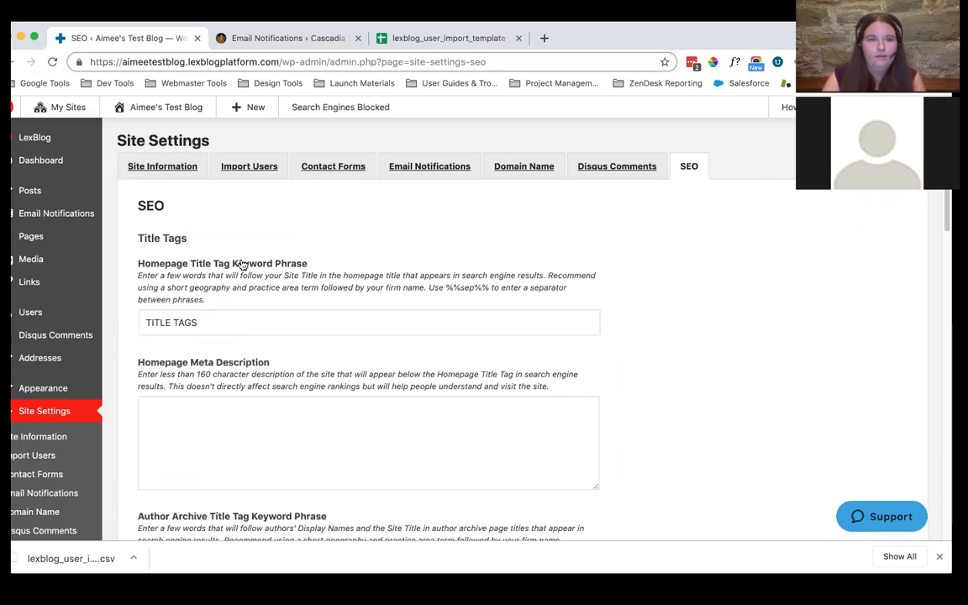
scroll(245, 254, down, 1)
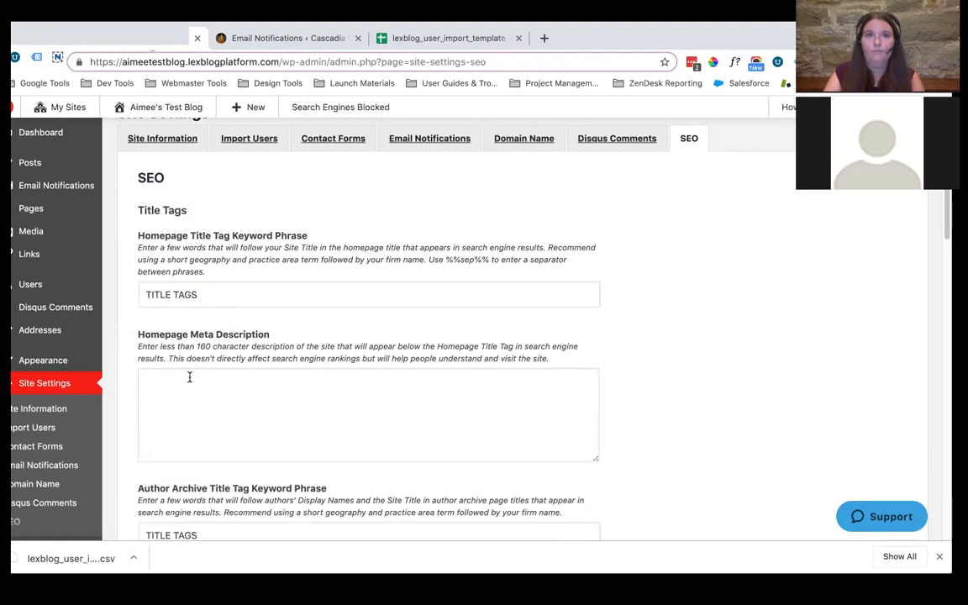
scroll(300, 335, down, 1)
scroll(294, 332, down, 3)
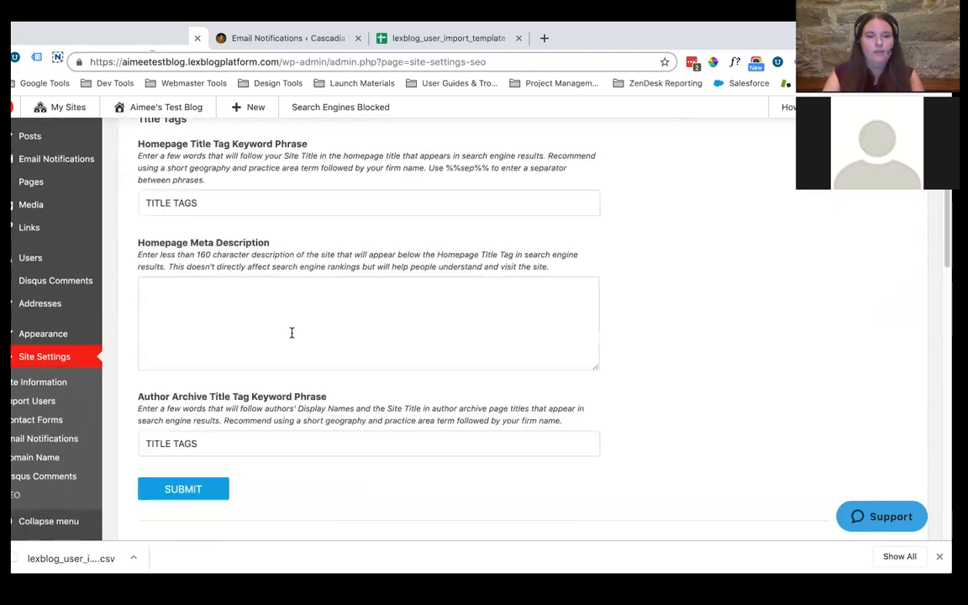
scroll(294, 330, down, 1)
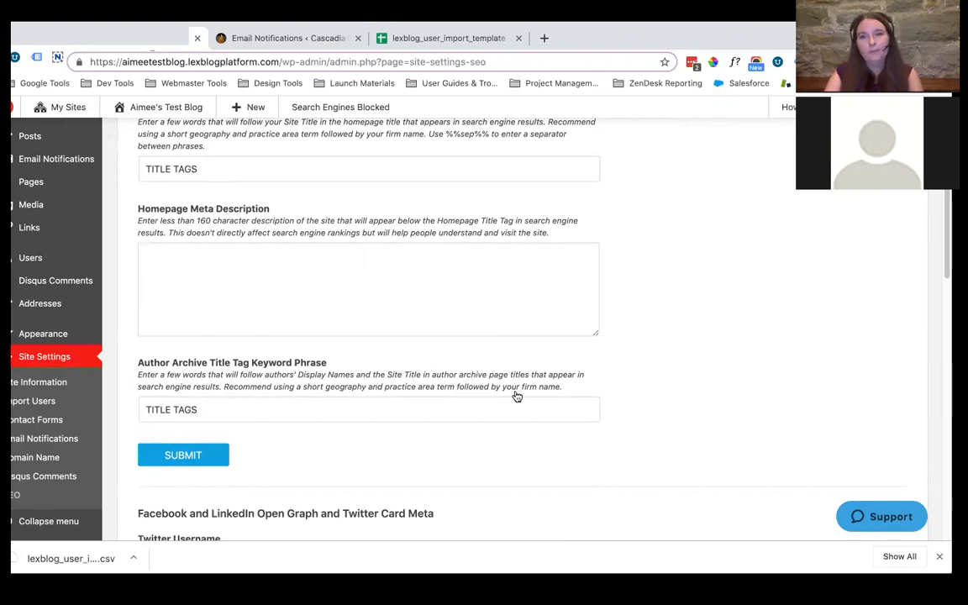
scroll(596, 340, down, 1)
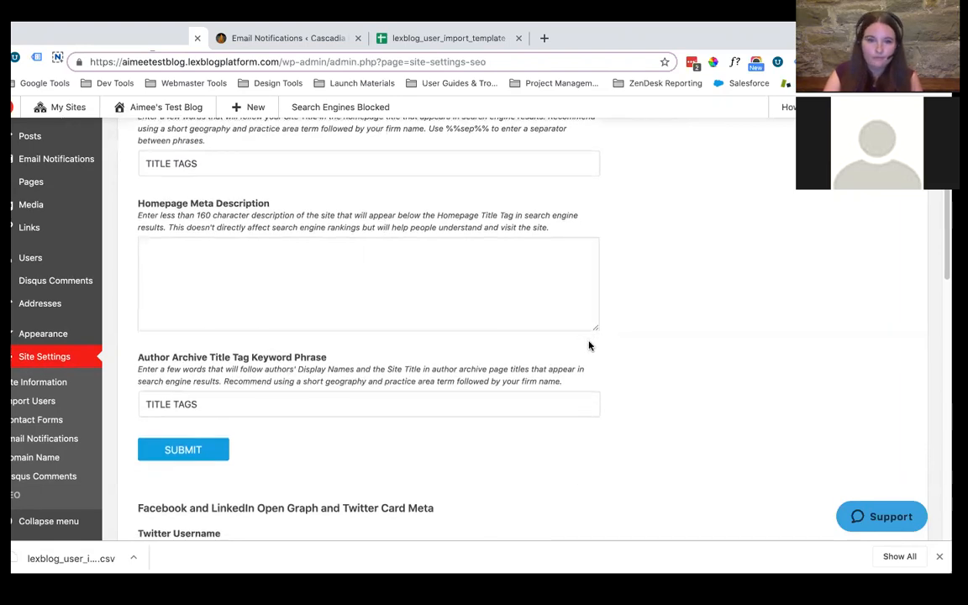
scroll(855, 272, down, 3)
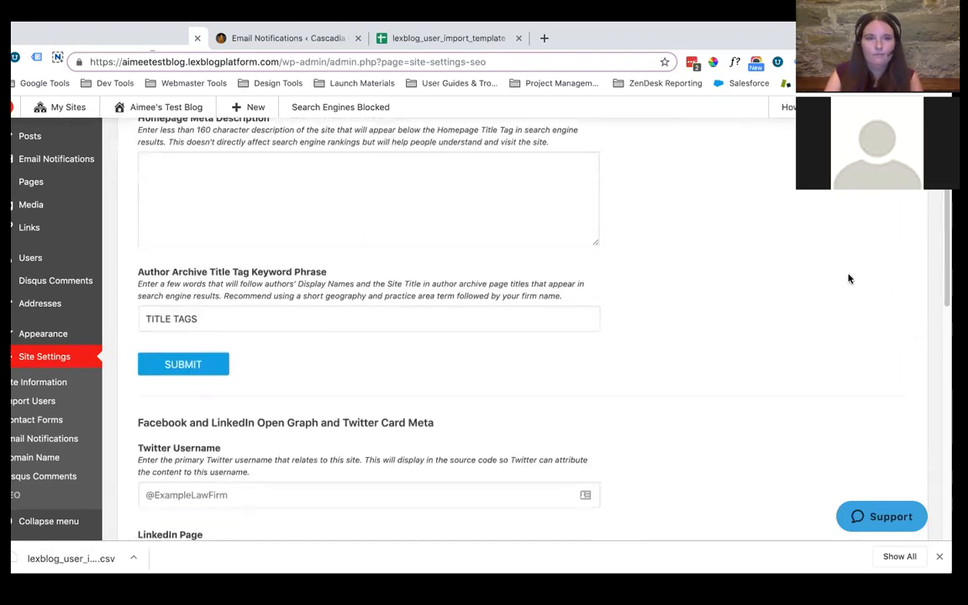
Examine the Facebook, LinkedIn and Twitter sharing fields, including the homepage and default images, down to the Google Analytics section
scroll(838, 281, down, 5)
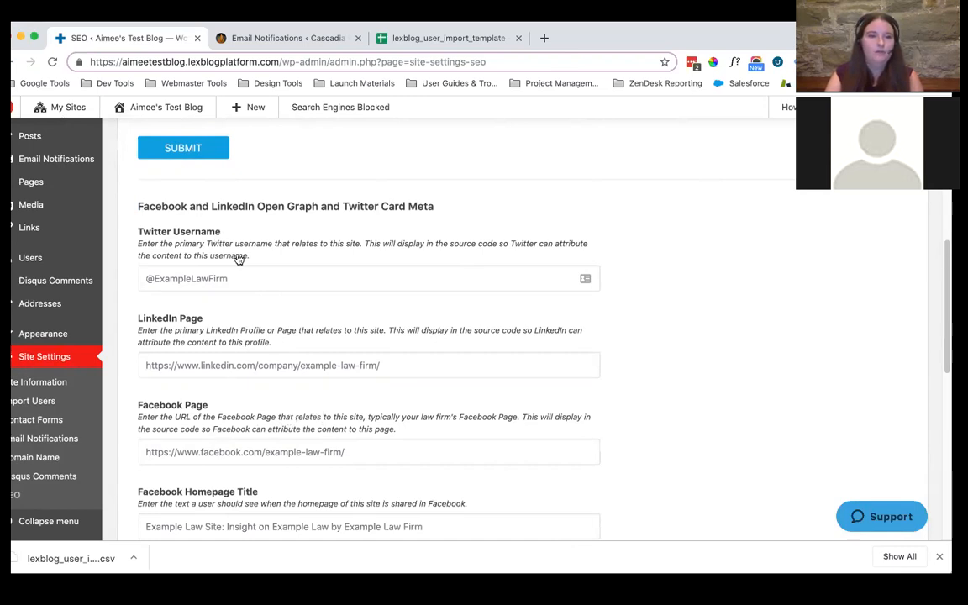
scroll(247, 254, down, 2)
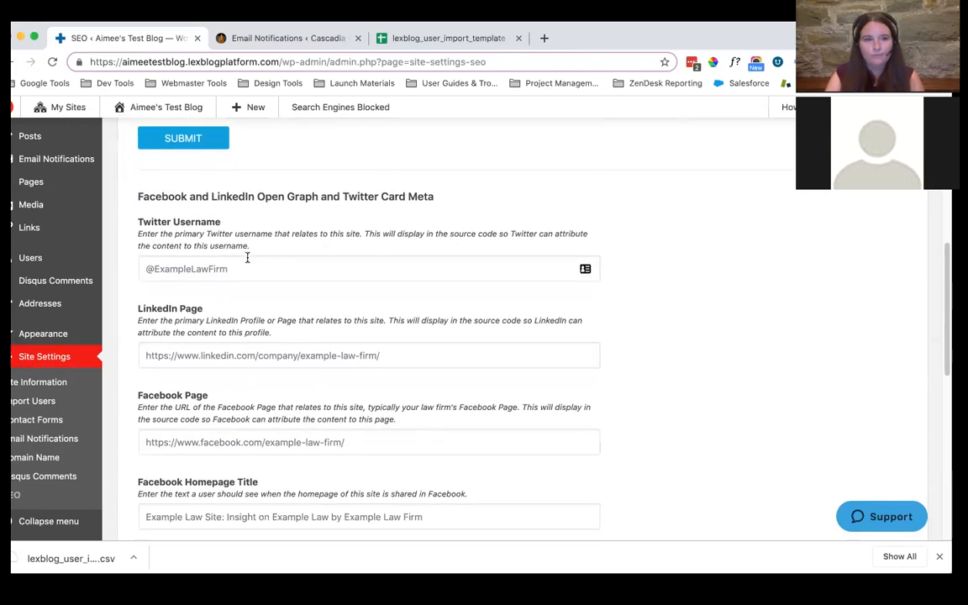
scroll(238, 248, down, 4)
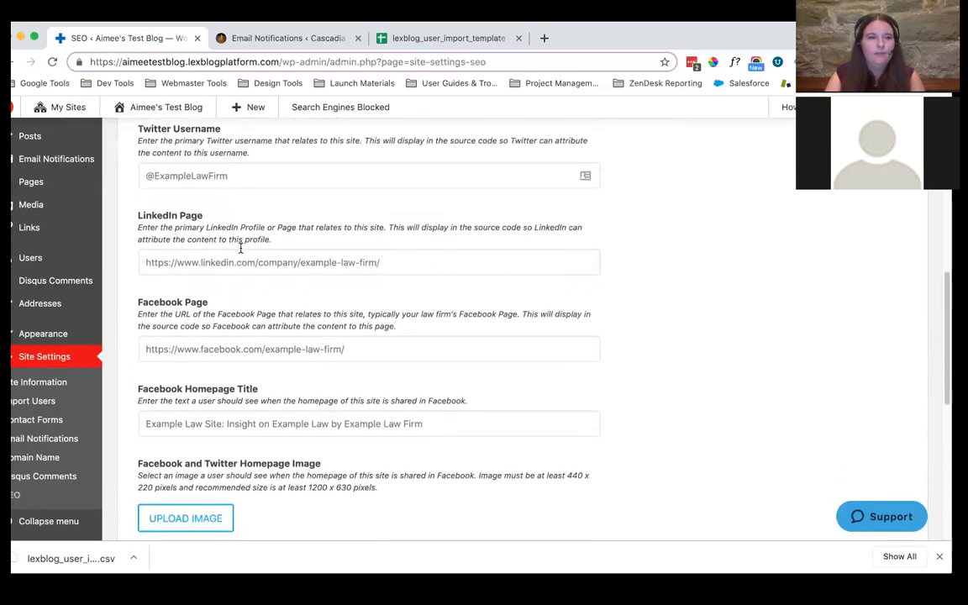
scroll(240, 249, down, 3)
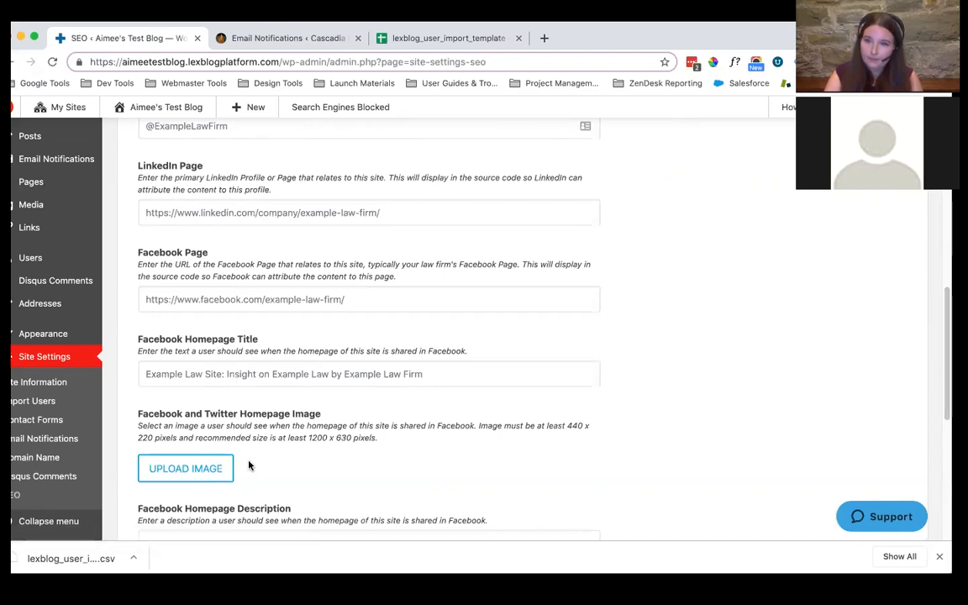
scroll(344, 402, down, 2)
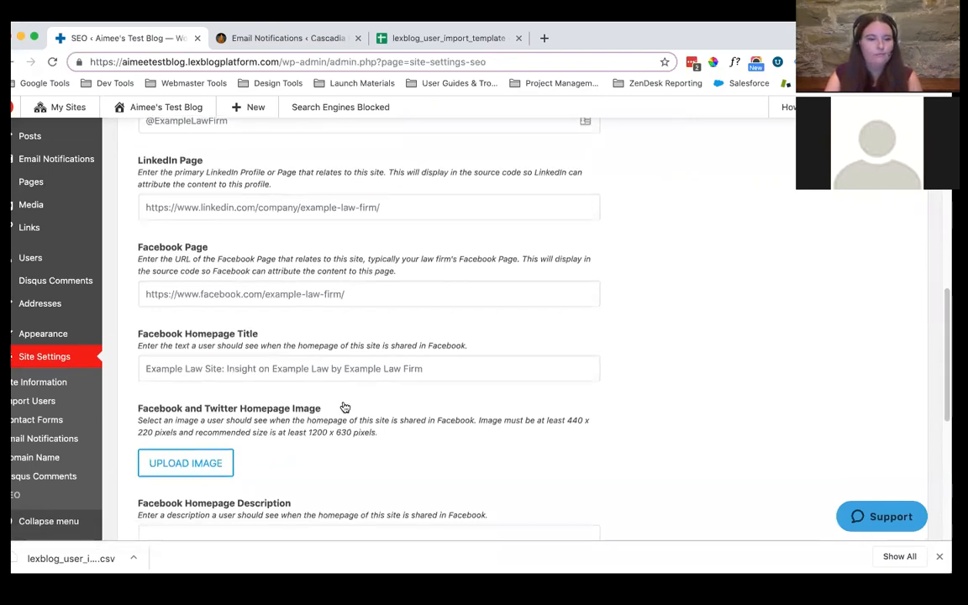
scroll(344, 403, down, 2)
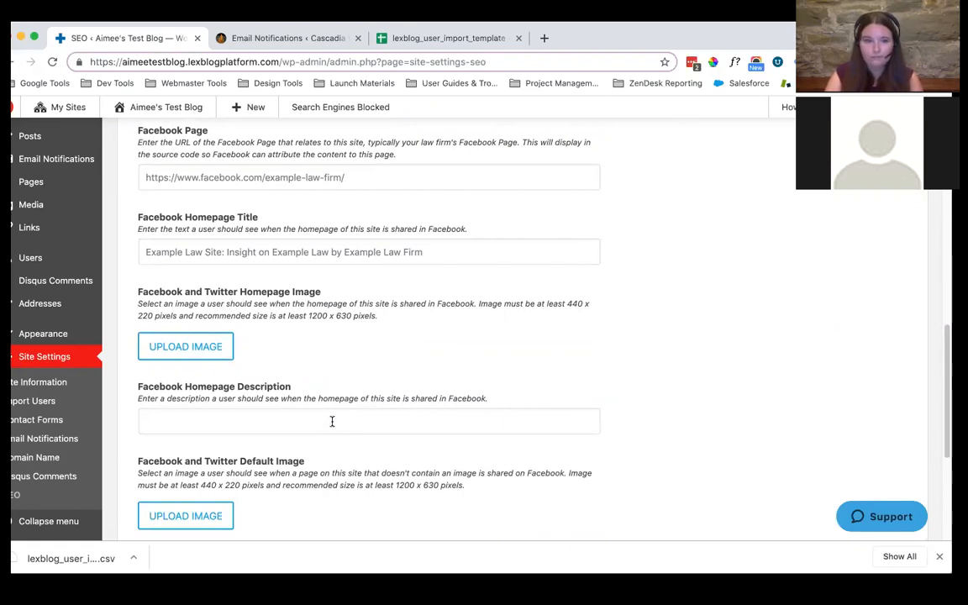
scroll(334, 419, down, 1)
scroll(337, 422, down, 1)
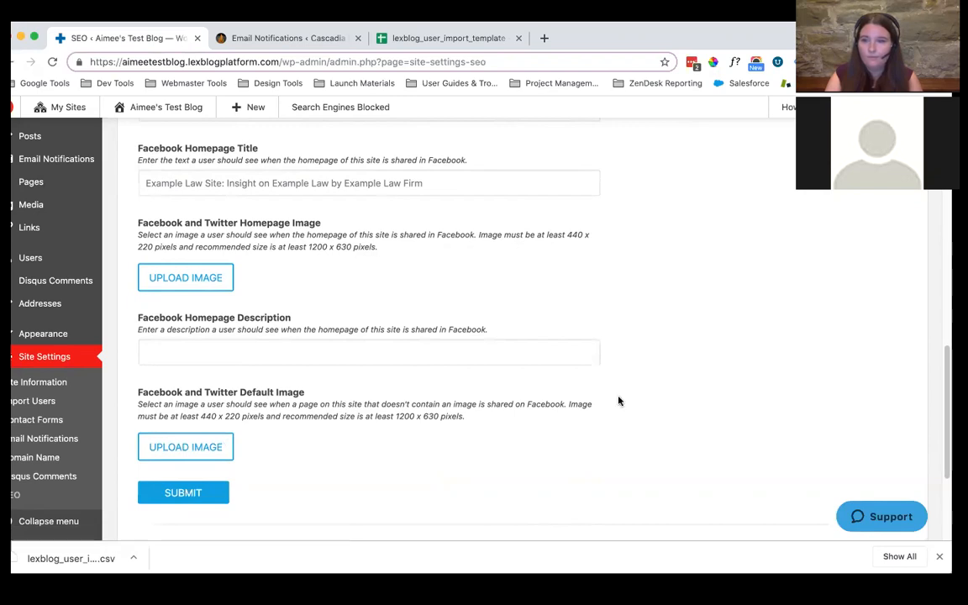
scroll(605, 400, down, 1)
scroll(604, 400, down, 1)
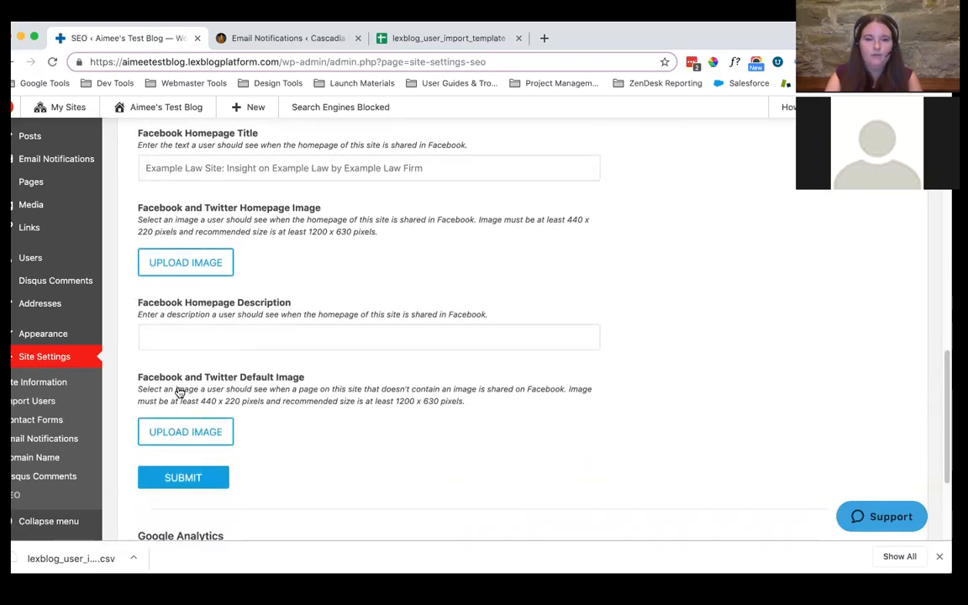
scroll(544, 389, down, 5)
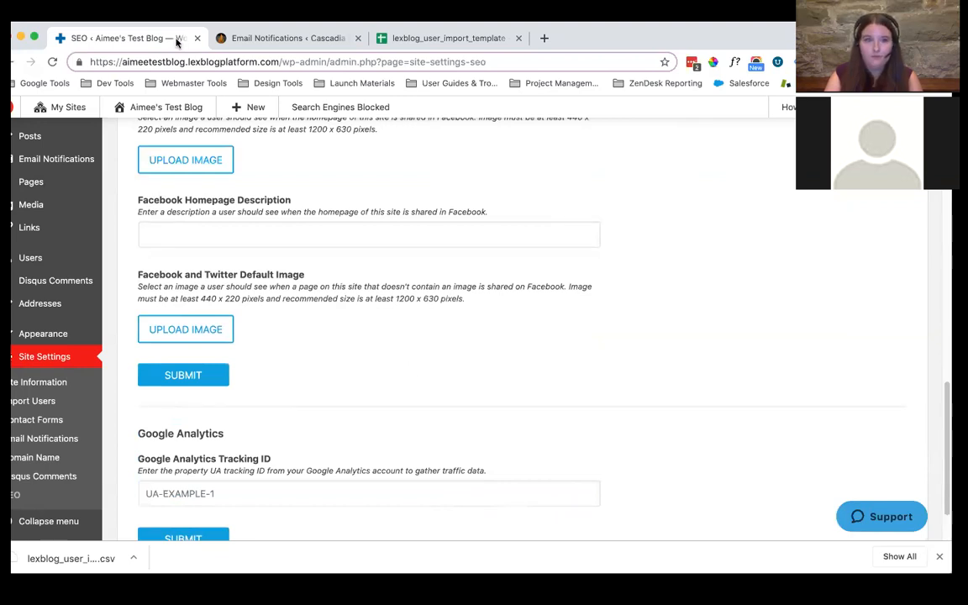
Open the Cascadia Burner site's SEO settings and examine the search engine indexing, Google and Bing verification, and Google Analytics tracking options
click(233, 39)
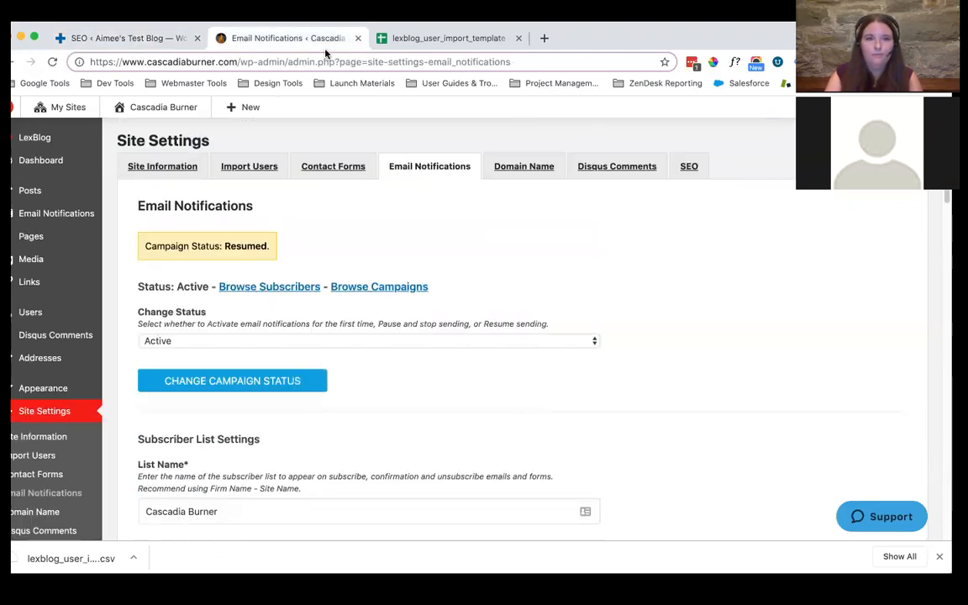
click(689, 166)
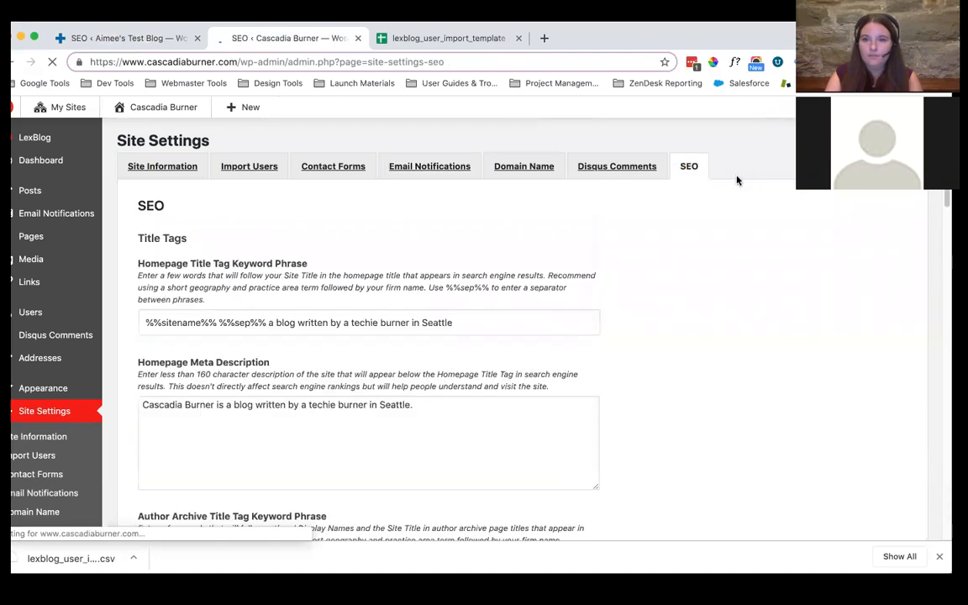
scroll(583, 347, down, 3)
scroll(583, 347, down, 15)
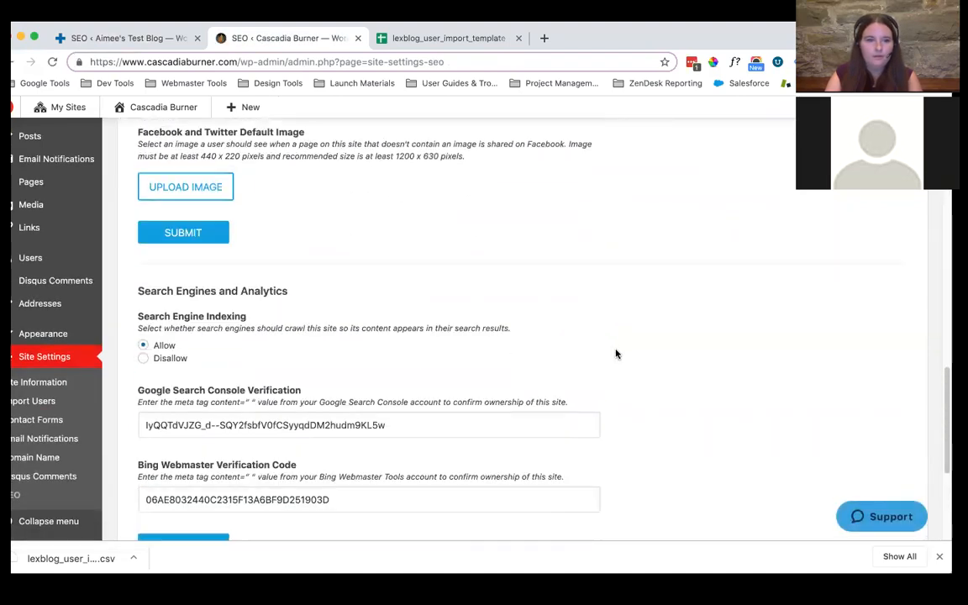
scroll(614, 352, down, 2)
scroll(611, 346, up, 1)
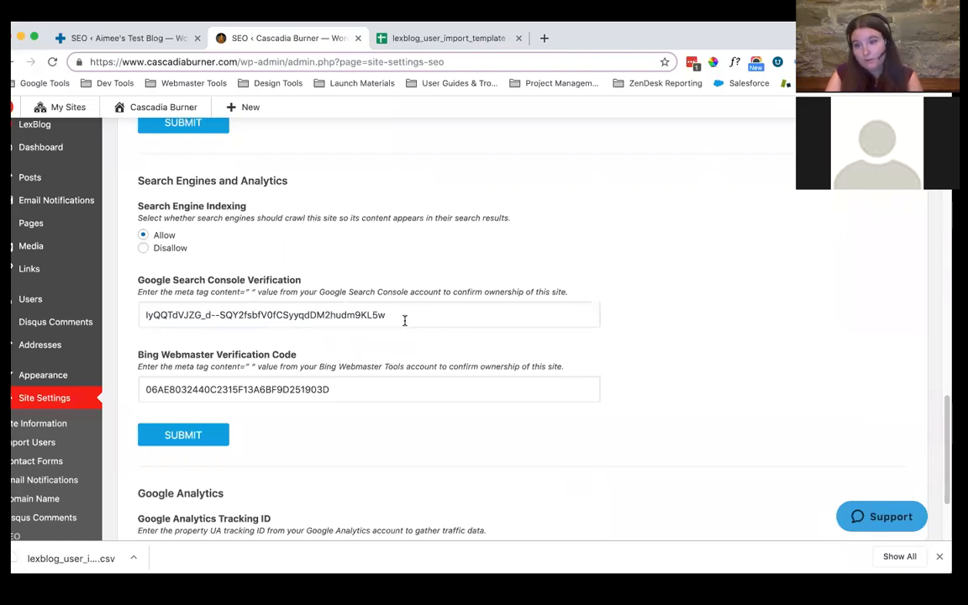
scroll(361, 328, down, 2)
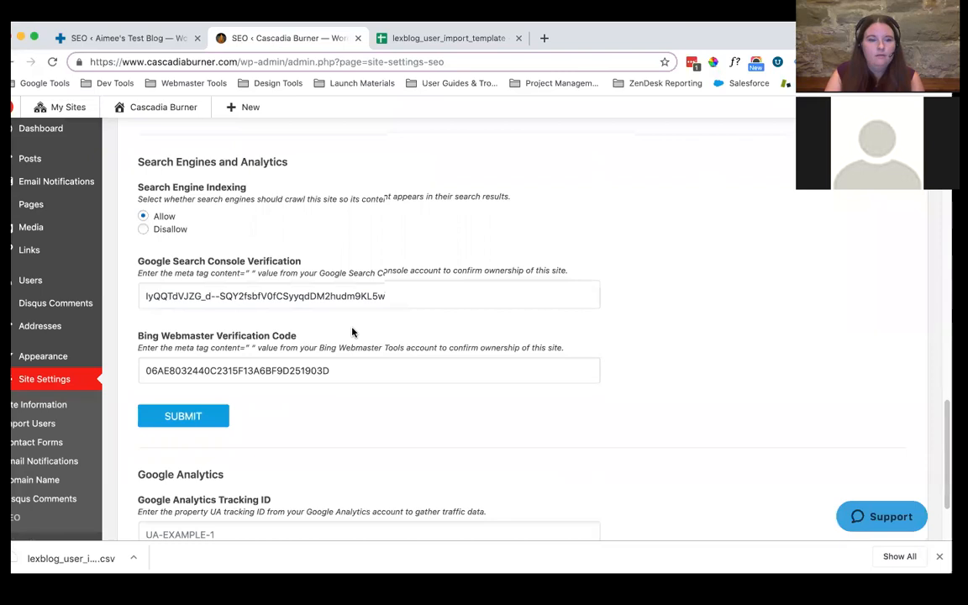
scroll(355, 331, down, 3)
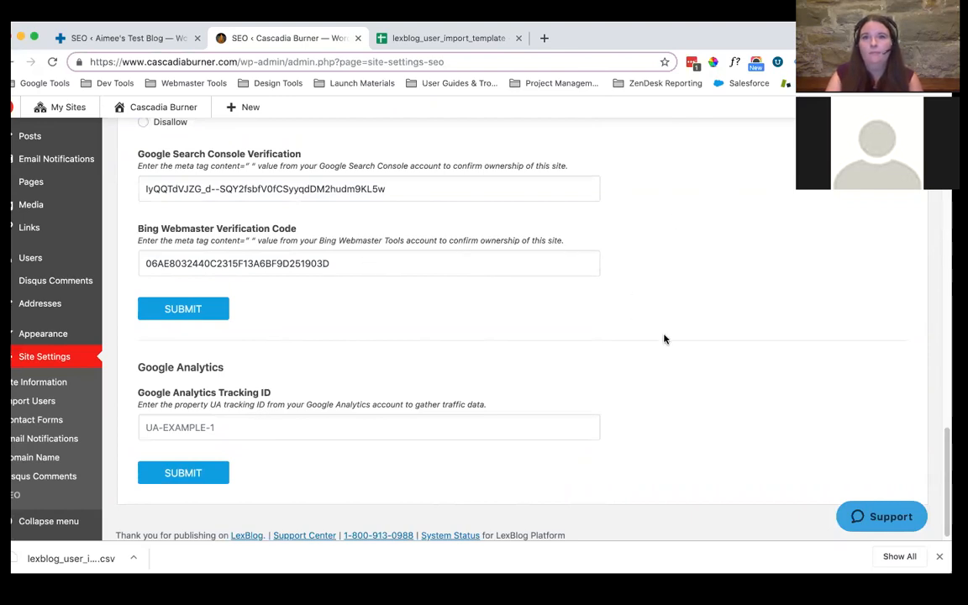
scroll(668, 320, down, 1)
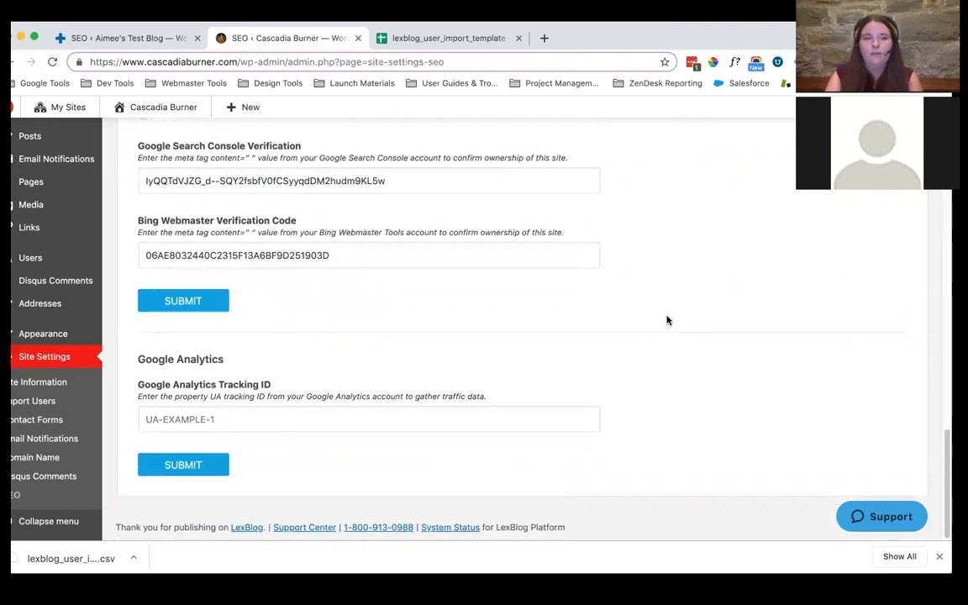
scroll(667, 319, up, 5)
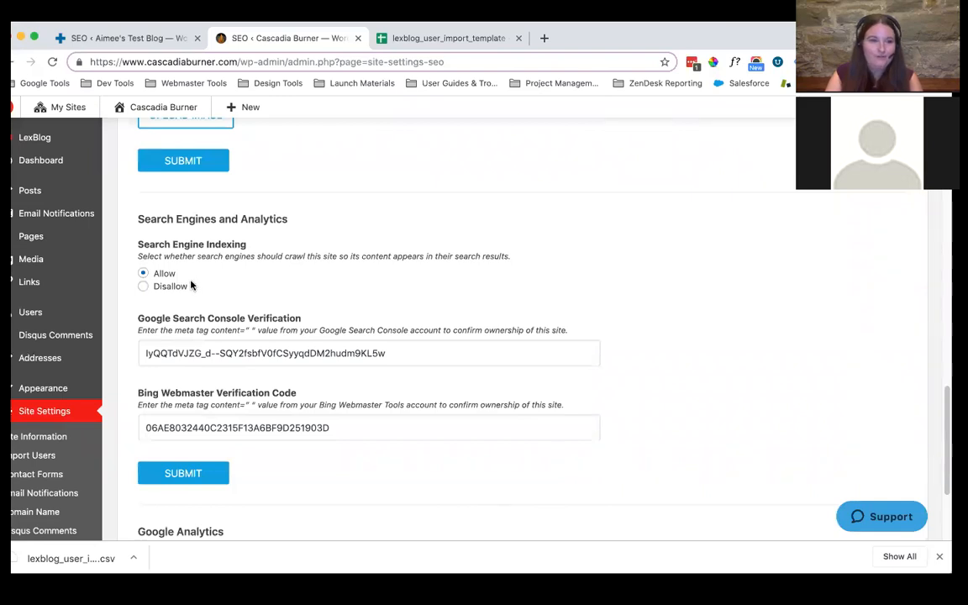
scroll(328, 252, down, 2)
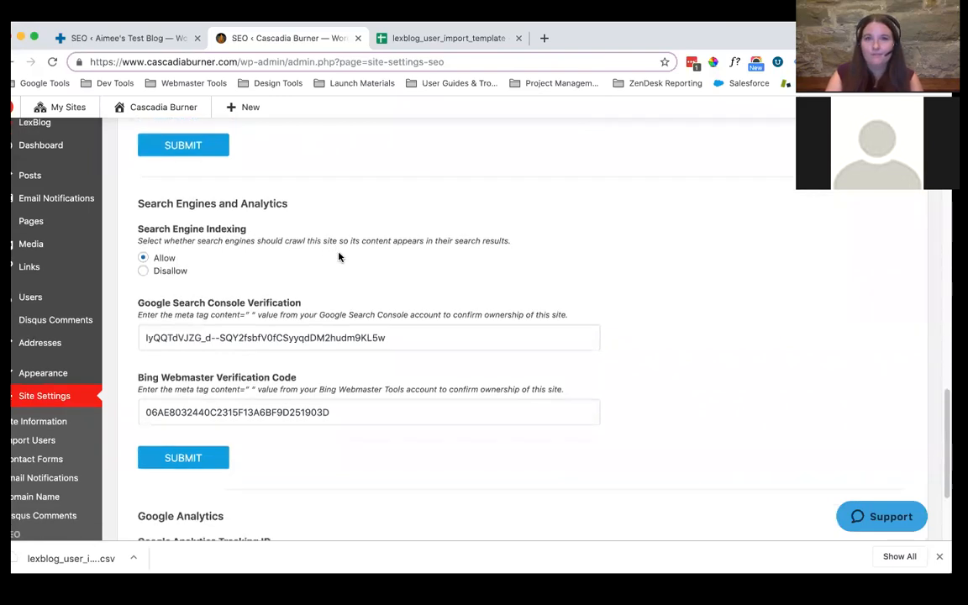
scroll(339, 253, down, 5)
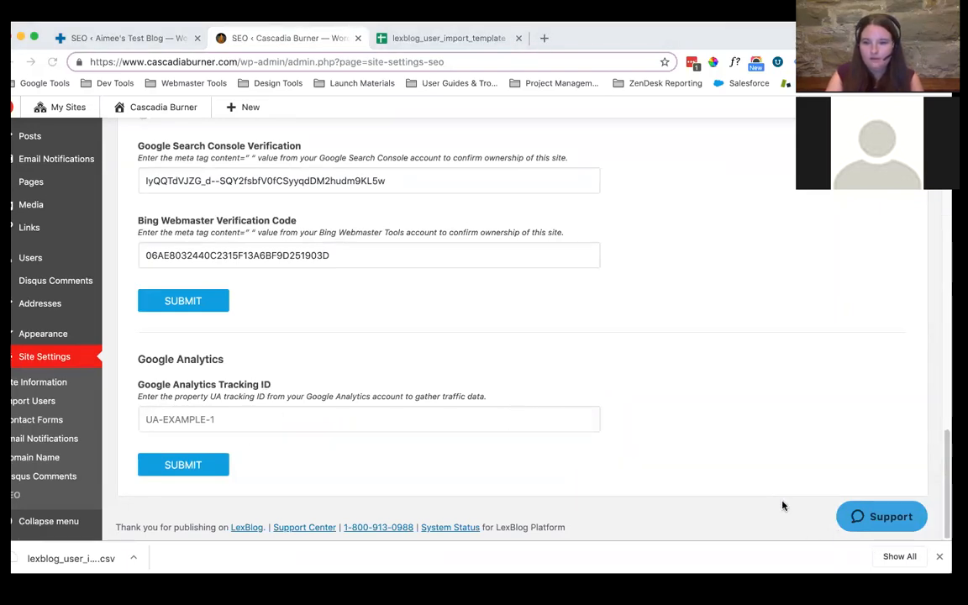
Switch to the webinar PDF in Preview, show it full screen and advance to the Resources page
key(super+Tab)
click(96, 13)
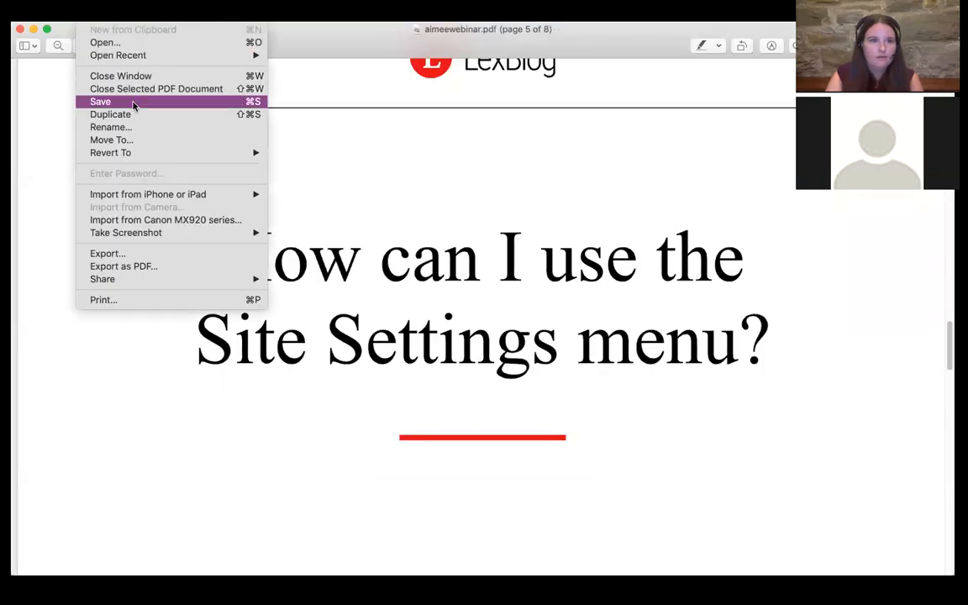
click(42, 105)
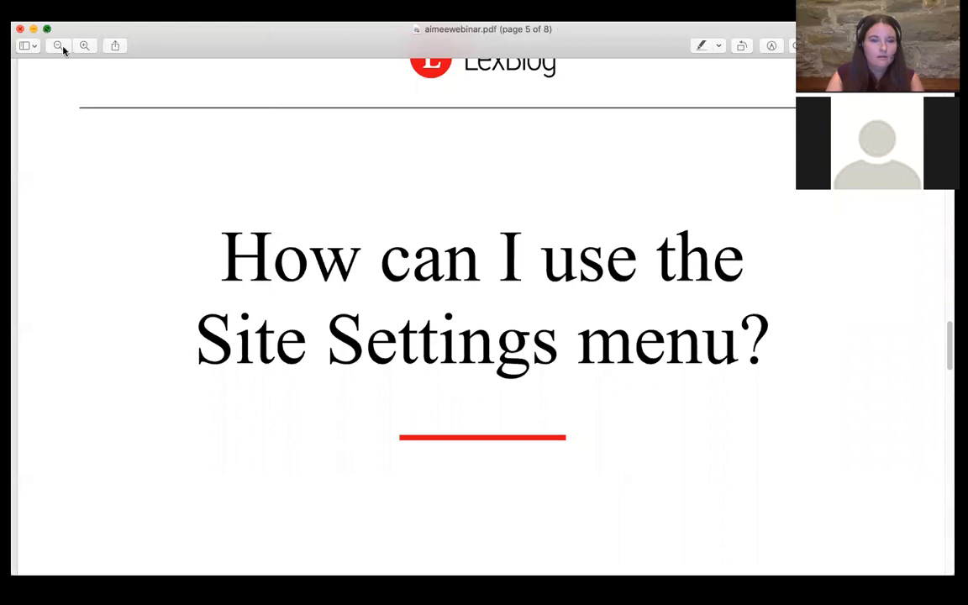
click(47, 29)
key(Down)
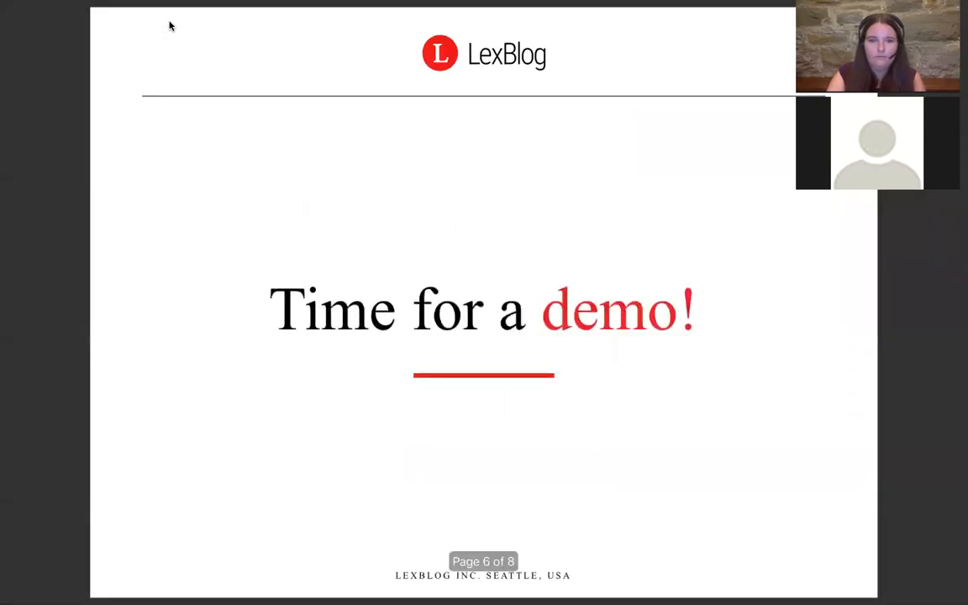
key(Down)
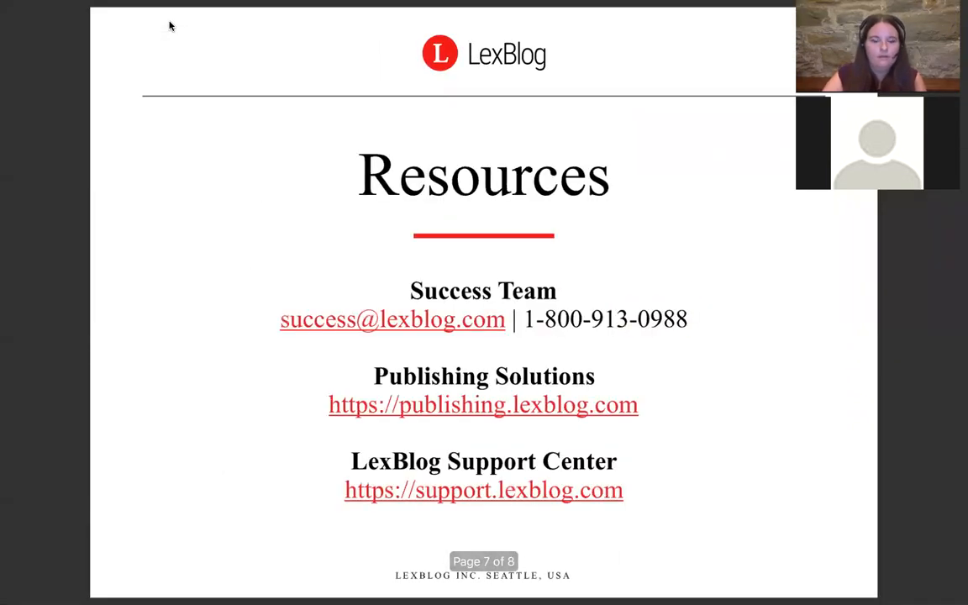